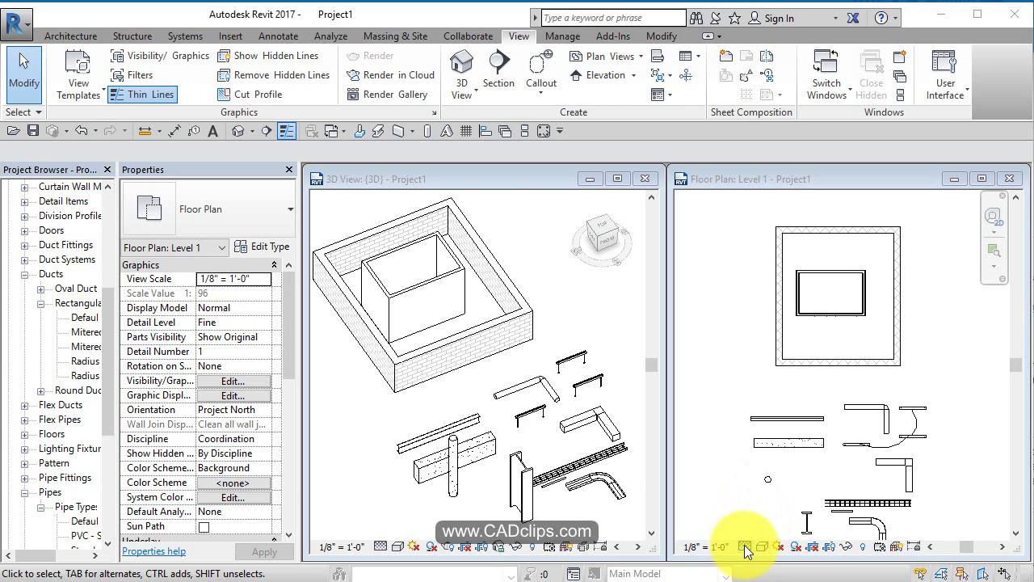
# In the 3D view, drag the 3'-3" long 2" conduit off the ladder cable tray to open space beside the rectangular duct.
pyautogui.click(705, 291)
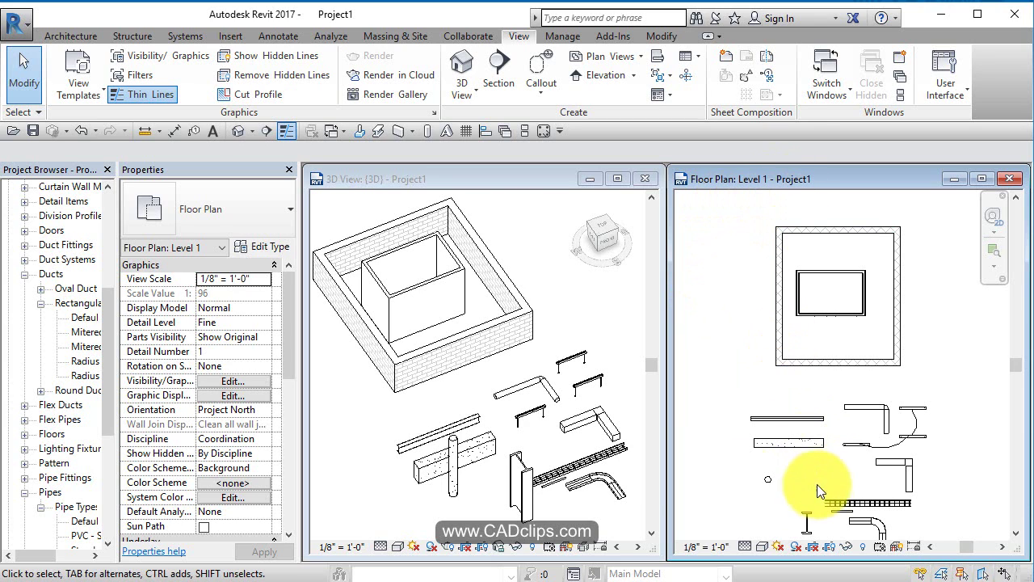
pyautogui.click(489, 485)
pyautogui.scroll(3, 503, 486)
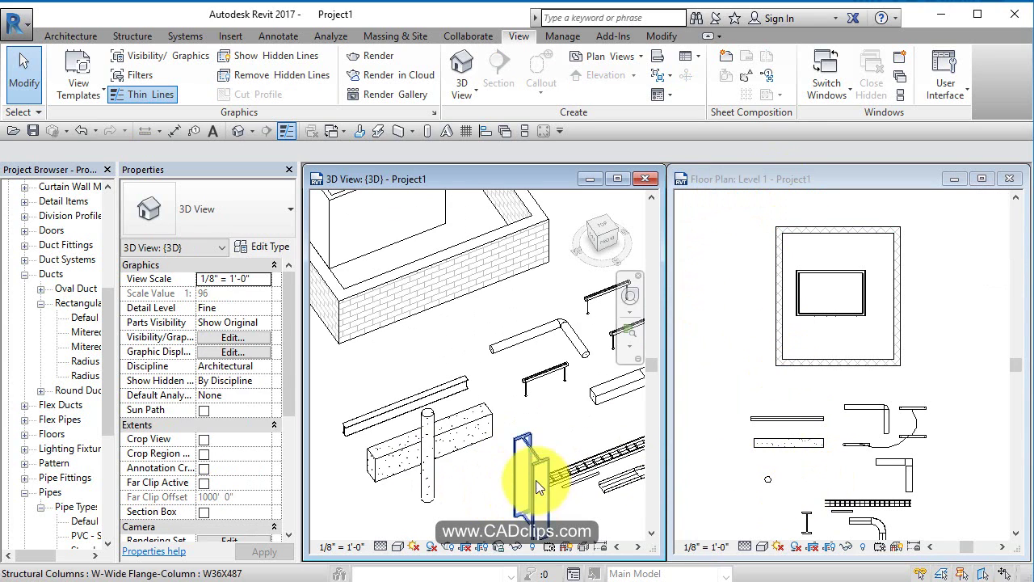
pyautogui.scroll(2, 575, 438)
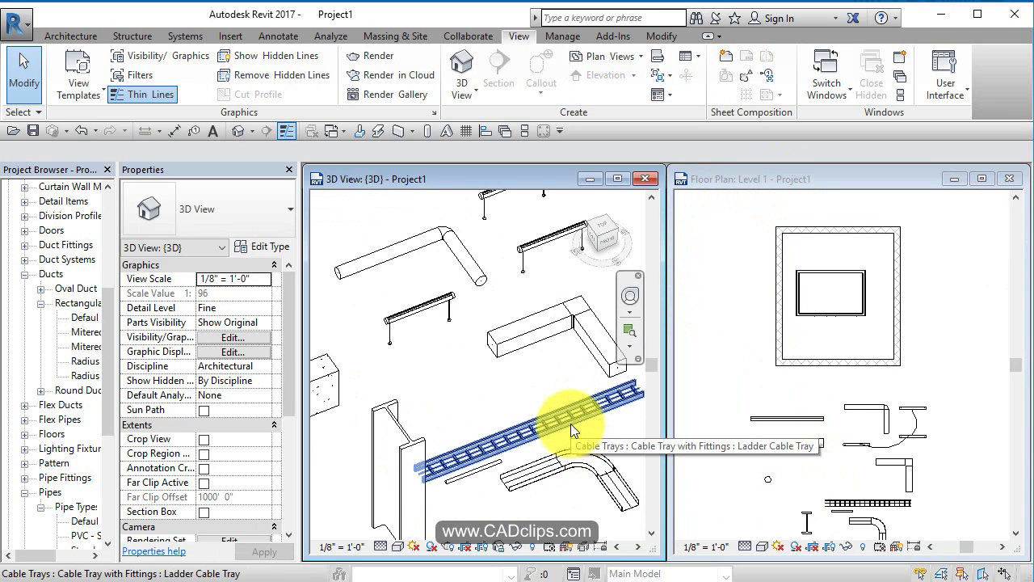
pyautogui.moveTo(569, 340); pyautogui.dragTo(559, 482, button='middle')
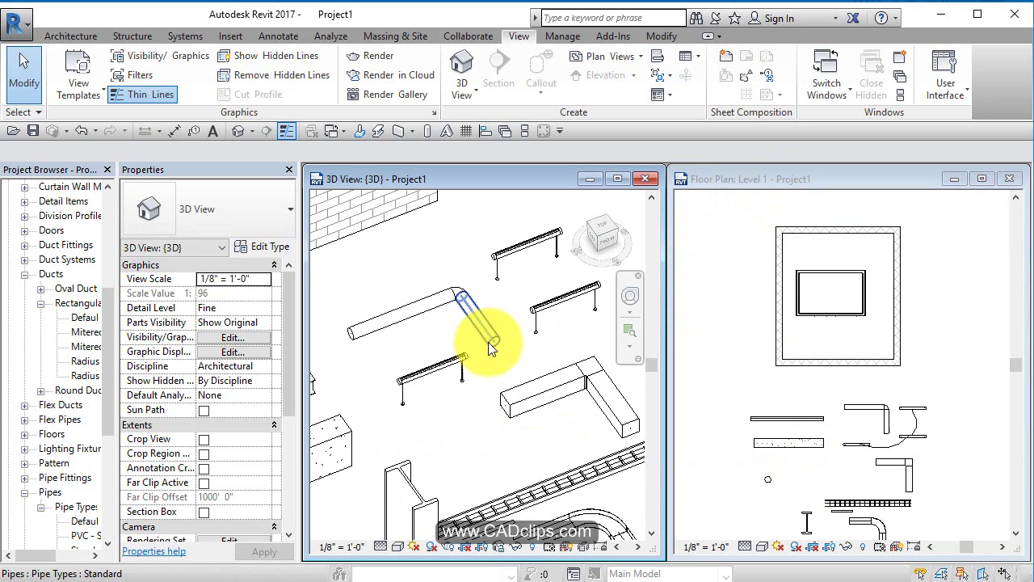
pyautogui.moveTo(485, 420); pyautogui.dragTo(515, 377, button='middle')
pyautogui.moveTo(499, 411); pyautogui.dragTo(492, 446, button='middle')
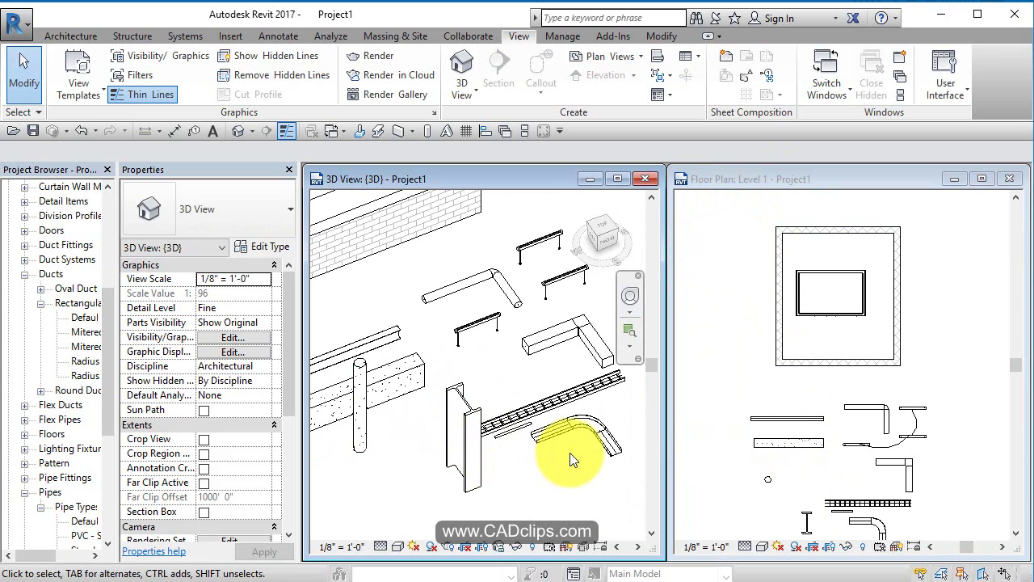
pyautogui.moveTo(594, 427); pyautogui.dragTo(571, 434, button='middle')
pyautogui.scroll(2, 489, 454)
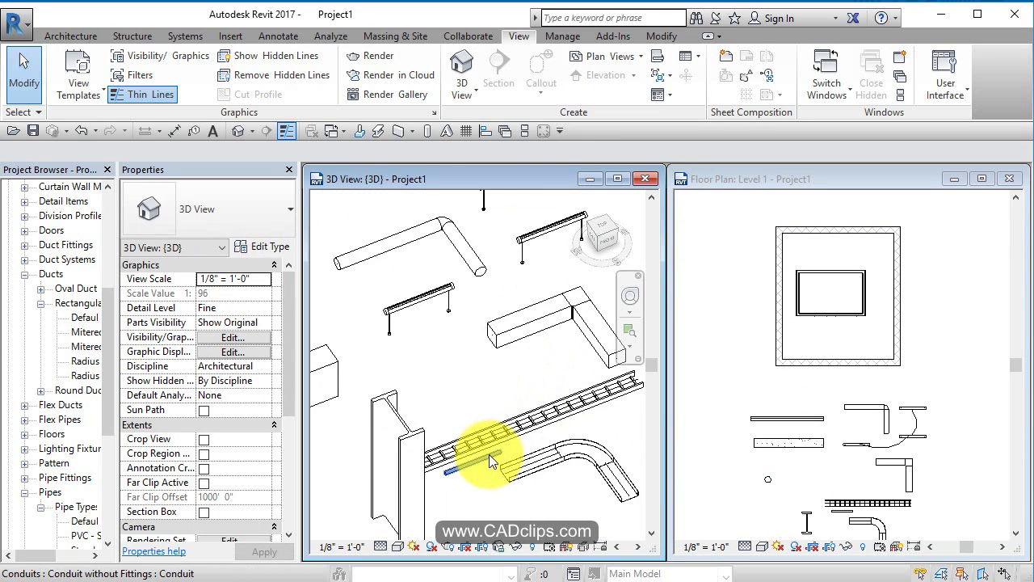
pyautogui.click(485, 456)
pyautogui.moveTo(477, 376); pyautogui.dragTo(437, 339)
pyautogui.click(467, 394)
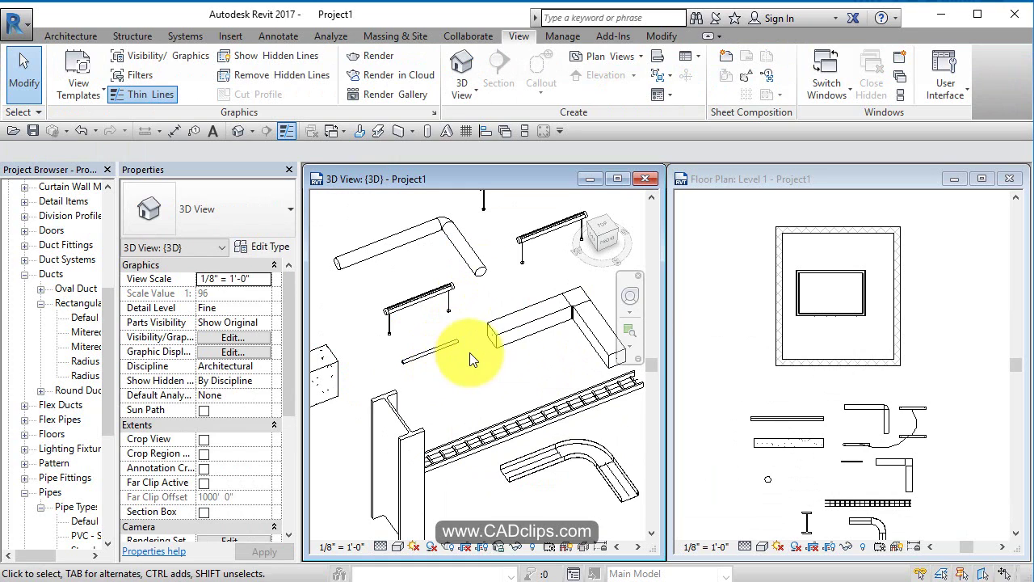
# Pan and zoom the Level 1 plan in on the scattered model elements.
pyautogui.click(924, 363)
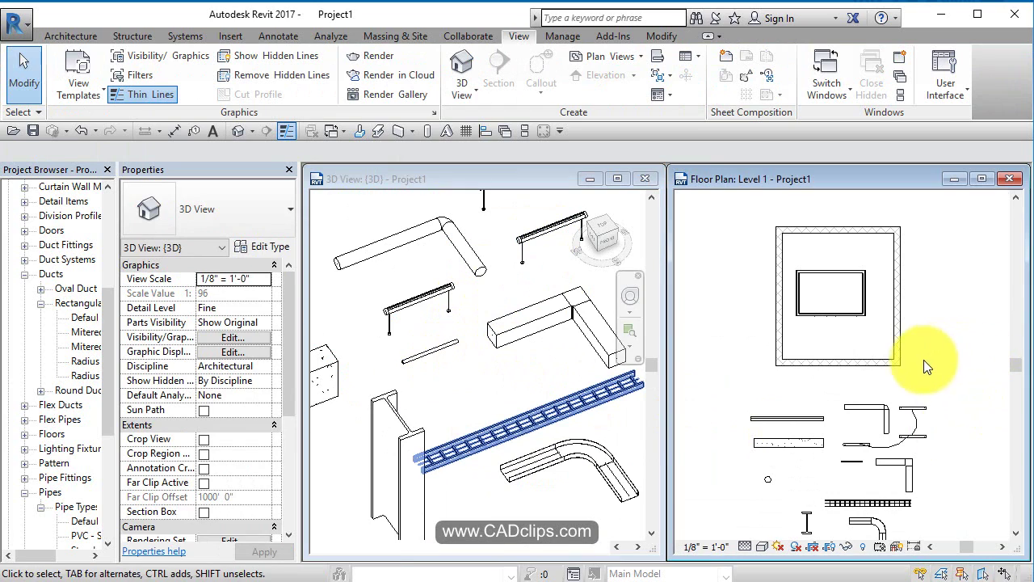
pyautogui.scroll(-1, 808, 358)
pyautogui.moveTo(809, 358); pyautogui.dragTo(889, 375, button='middle')
pyautogui.scroll(3, 861, 424)
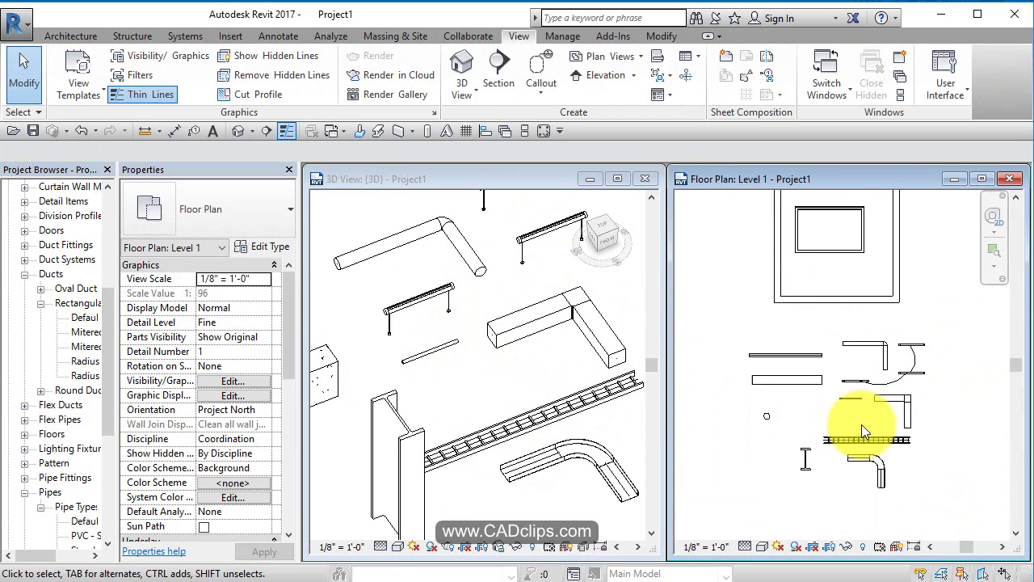
# Zoom the 3D view out to show the whole model.
pyautogui.click(549, 372)
pyautogui.scroll(-2, 549, 372)
pyautogui.scroll(-3, 549, 371)
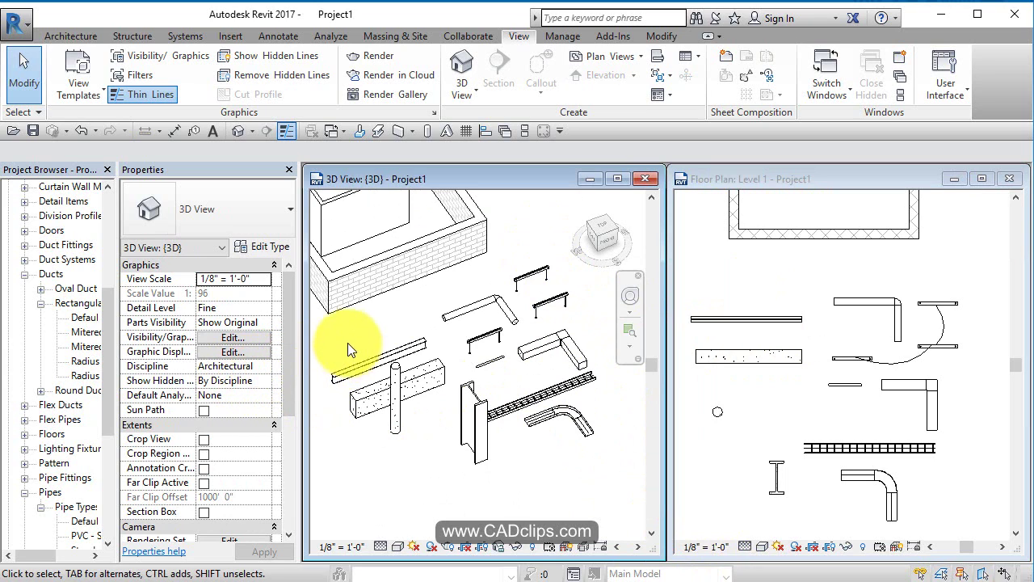
# Change the 3D view's Discipline from Architectural to Coordination, try Structural, then return to Coordination.
pyautogui.click(264, 368)
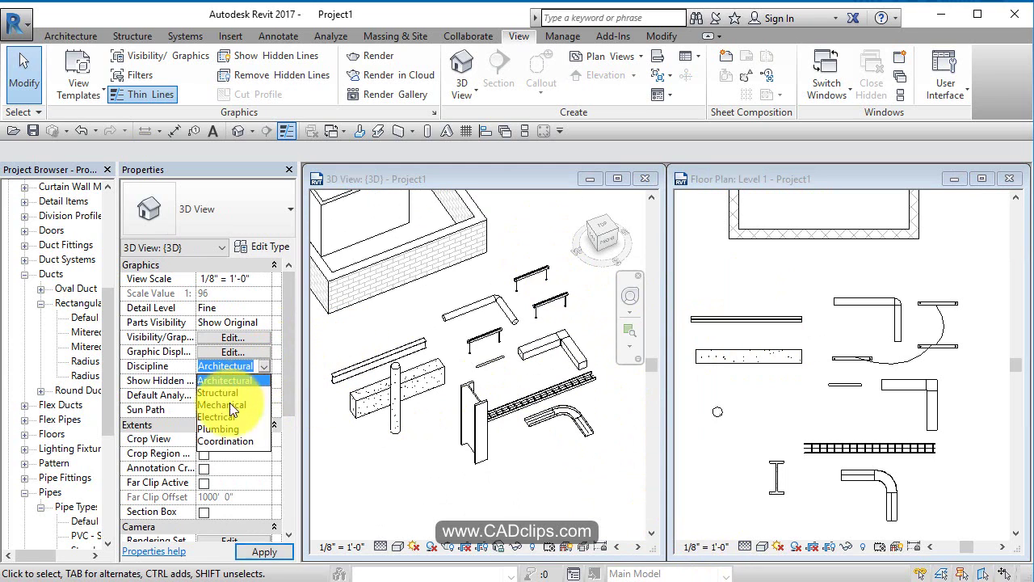
pyautogui.click(228, 442)
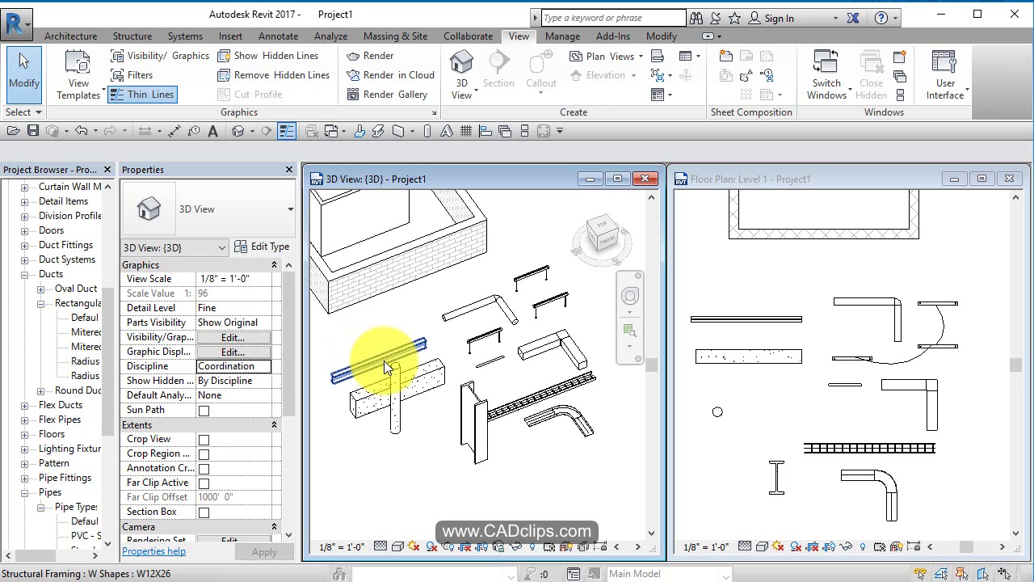
pyautogui.click(263, 366)
pyautogui.click(264, 366)
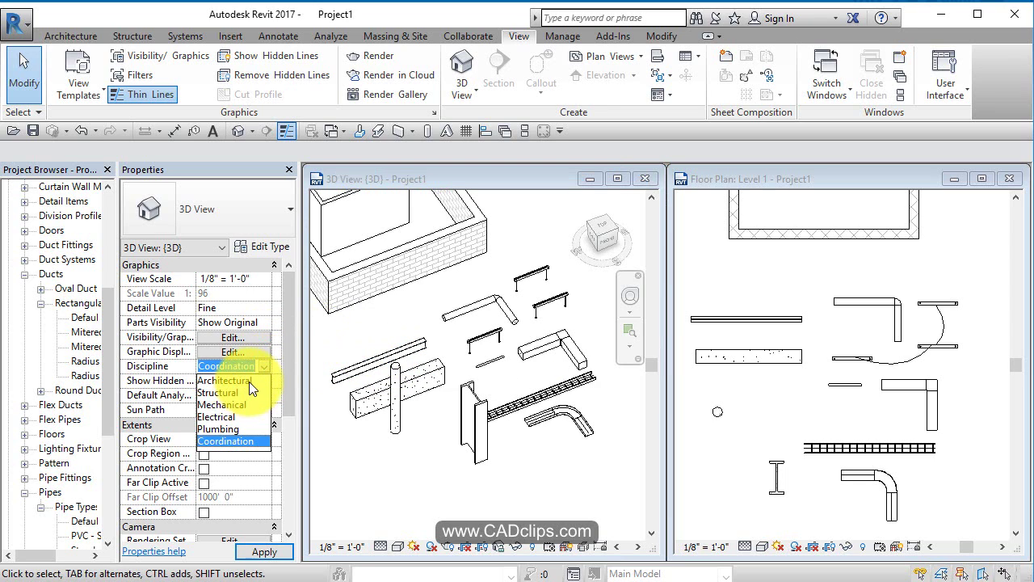
pyautogui.click(234, 393)
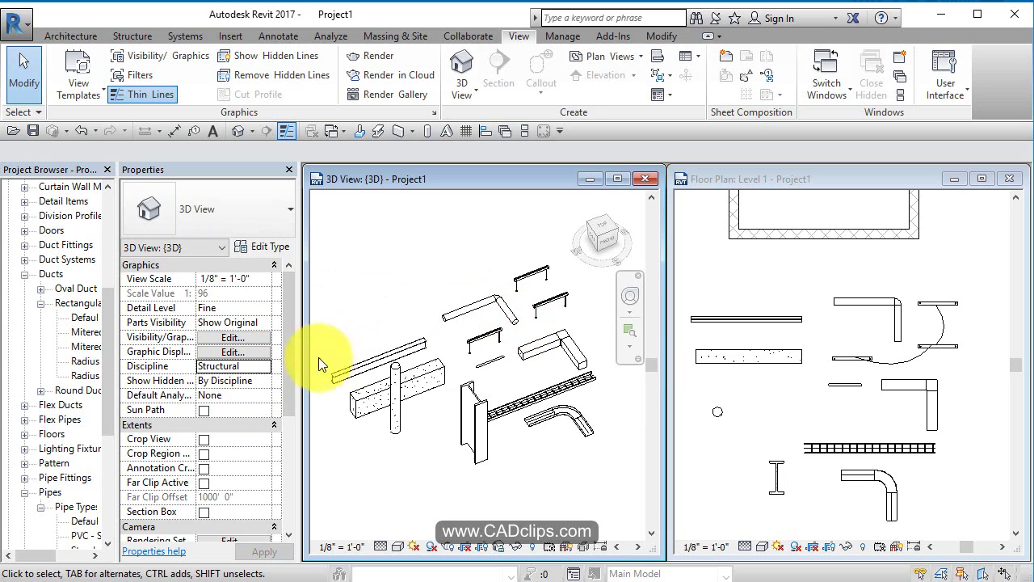
pyautogui.click(264, 366)
pyautogui.click(264, 366)
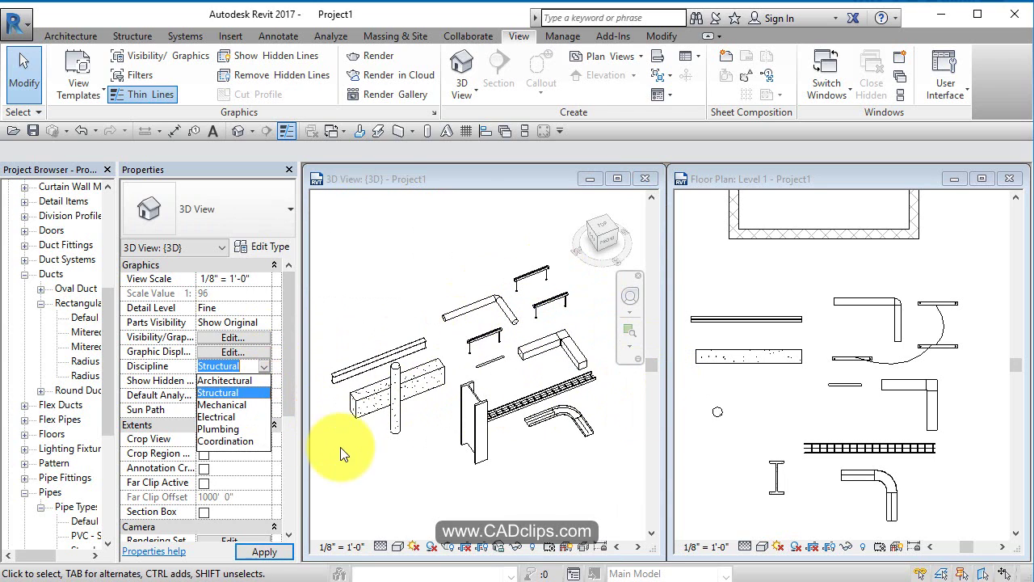
pyautogui.click(227, 442)
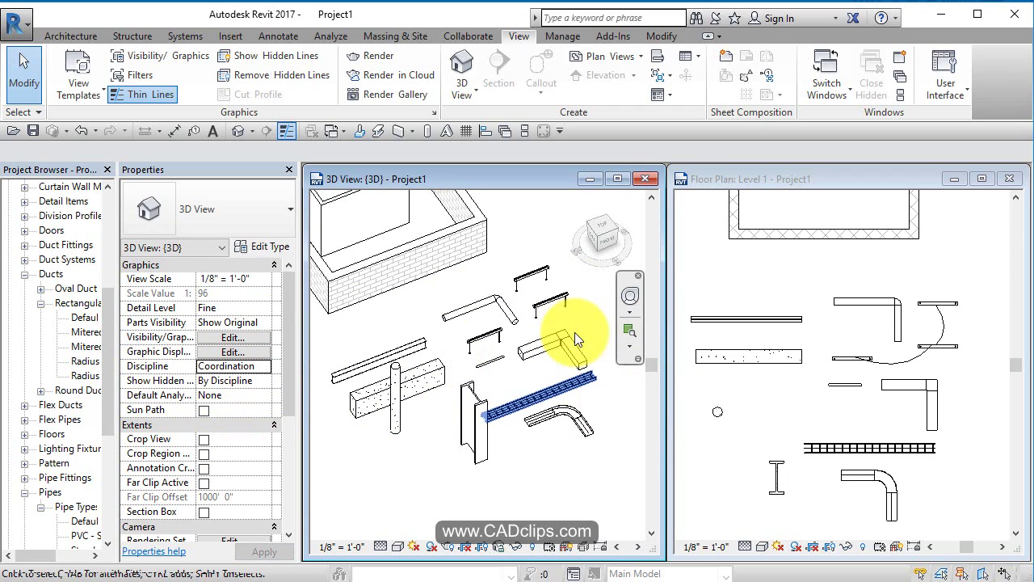
pyautogui.scroll(2, 571, 333)
pyautogui.scroll(1, 571, 333)
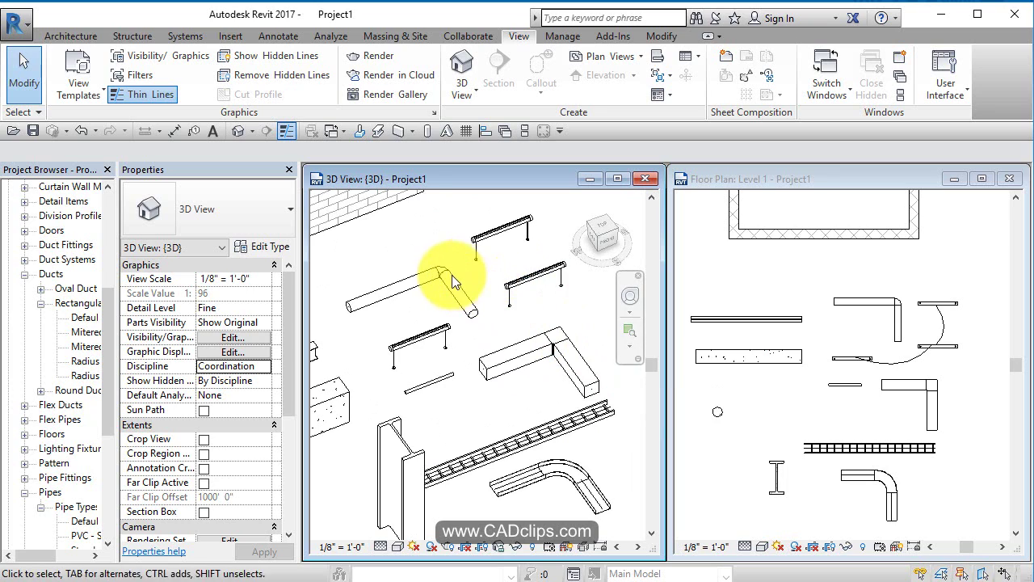
pyautogui.scroll(1, 443, 267)
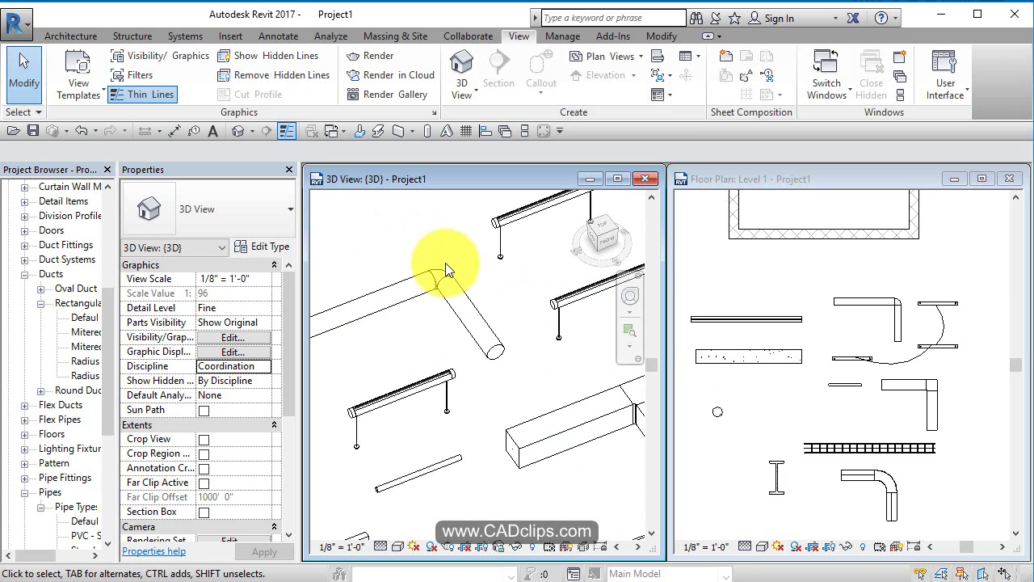
pyautogui.scroll(-3, 494, 267)
pyautogui.scroll(-3, 494, 266)
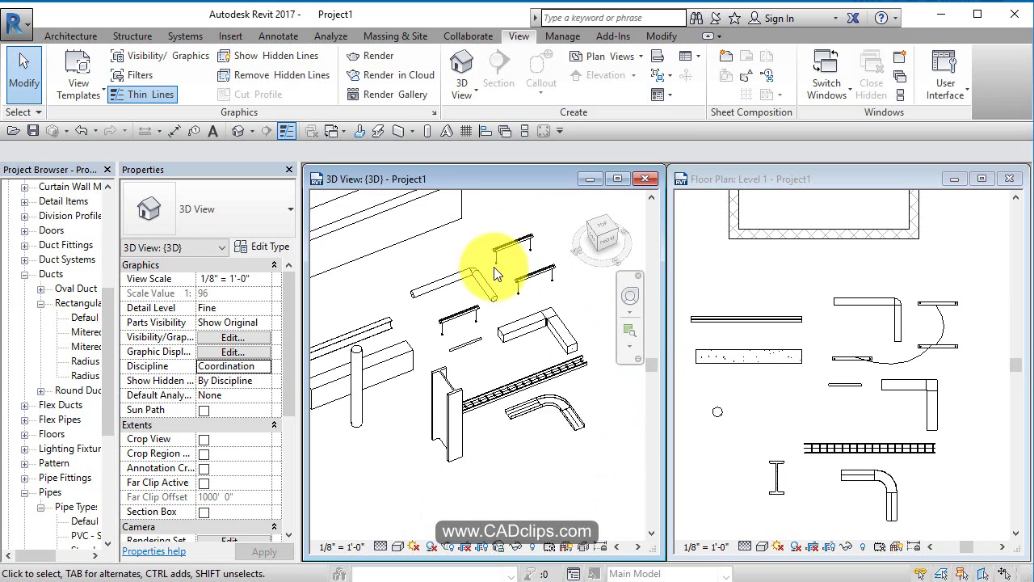
pyautogui.moveTo(440, 291); pyautogui.dragTo(543, 329, button='middle')
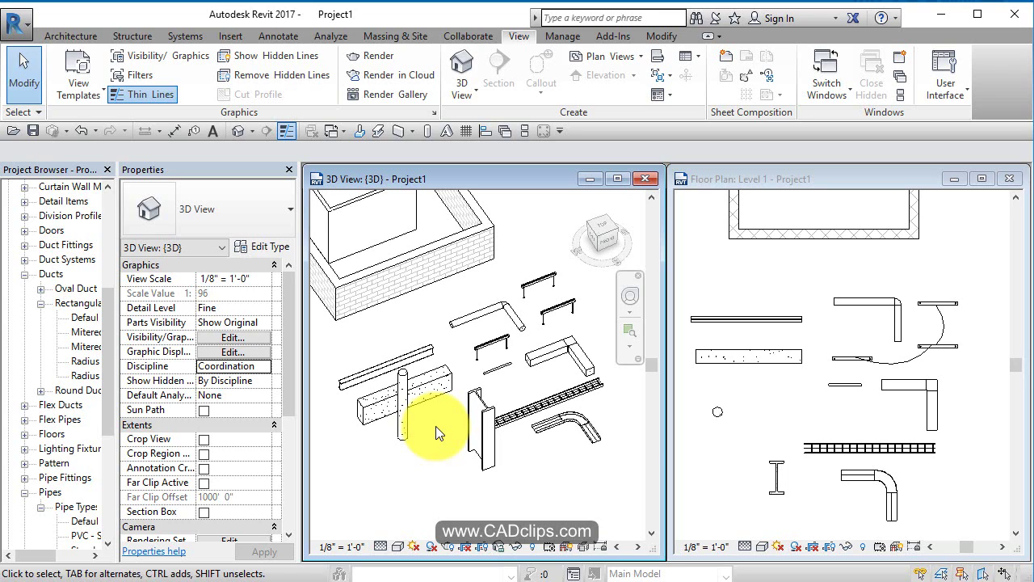
# Activate the Level 1 plan and bring up its Coarse/Medium/Fine detail level choices.
pyautogui.click(750, 436)
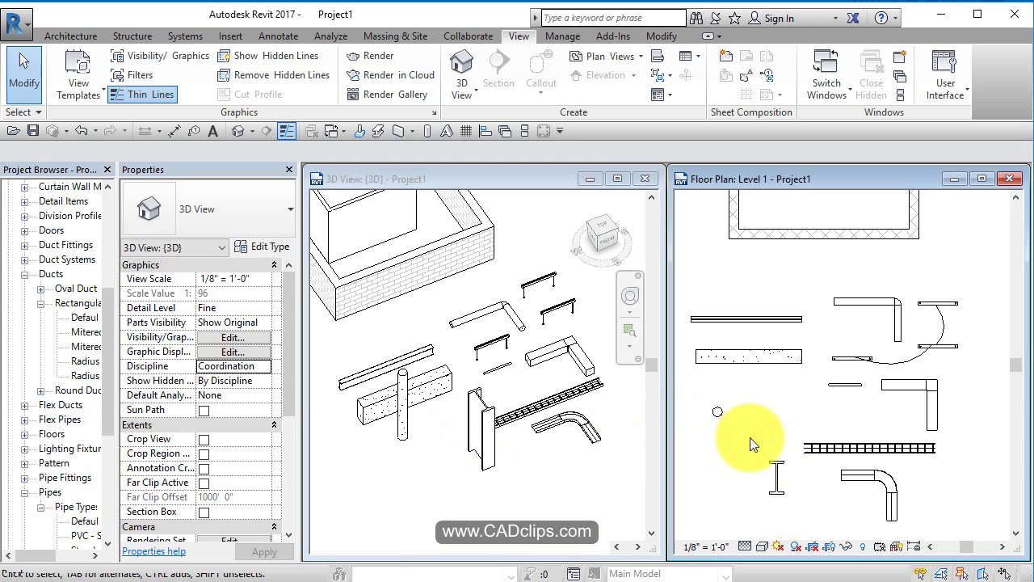
pyautogui.click(744, 547)
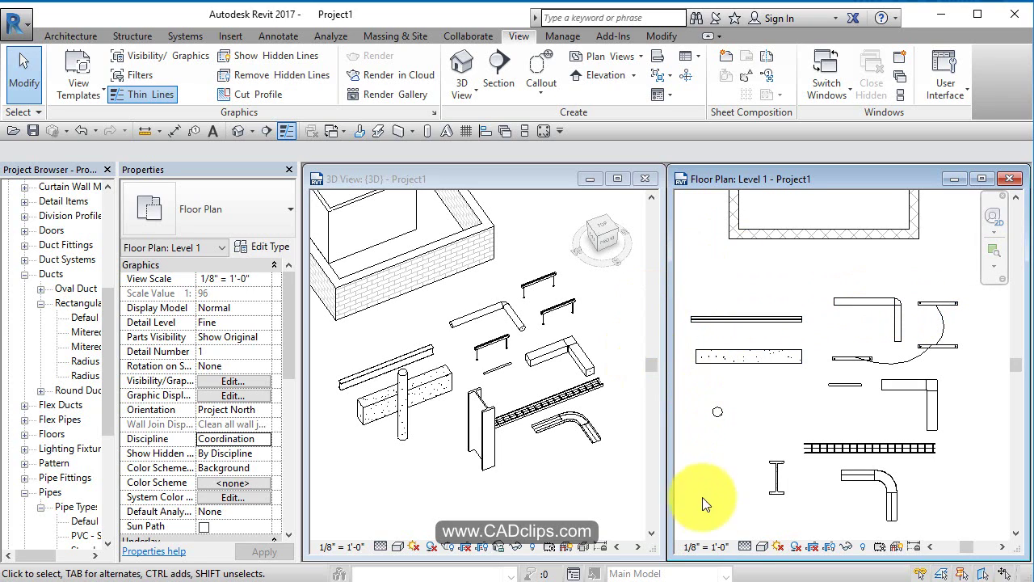
# Set the Level 1 plan to Medium, cancel the unsaved-project reminder, then set Fine detail.
pyautogui.click(745, 547)
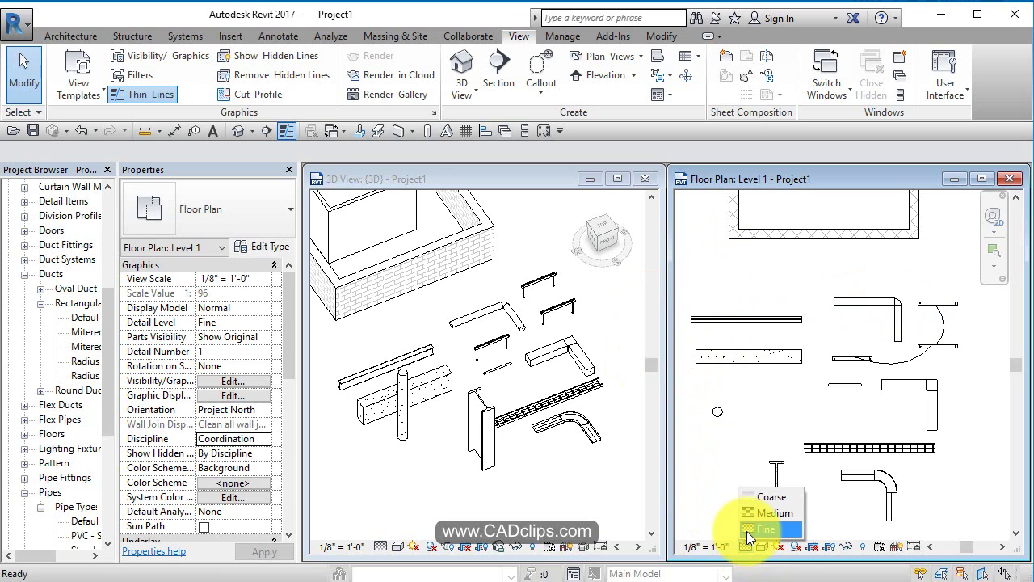
pyautogui.click(756, 514)
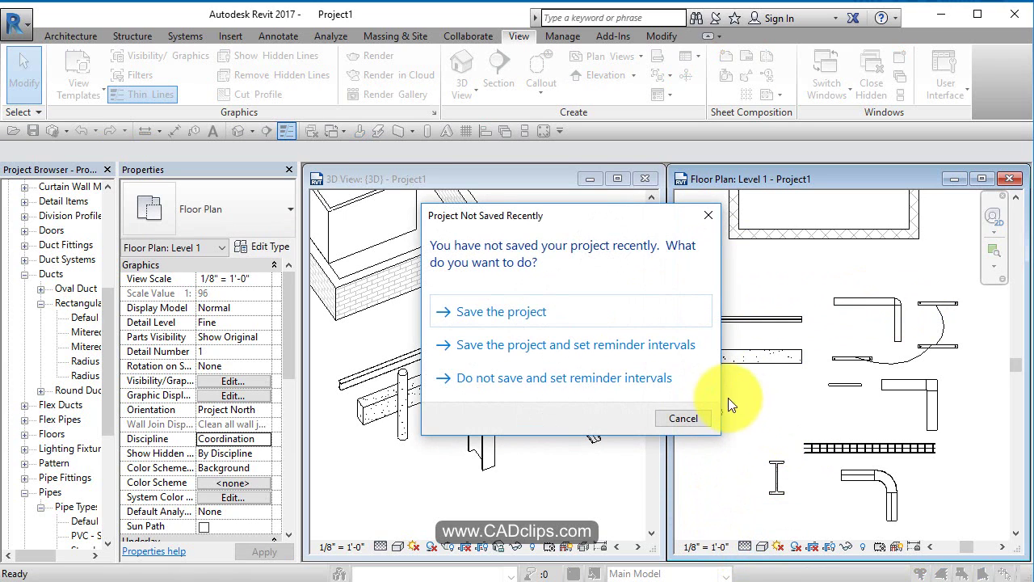
pyautogui.click(687, 420)
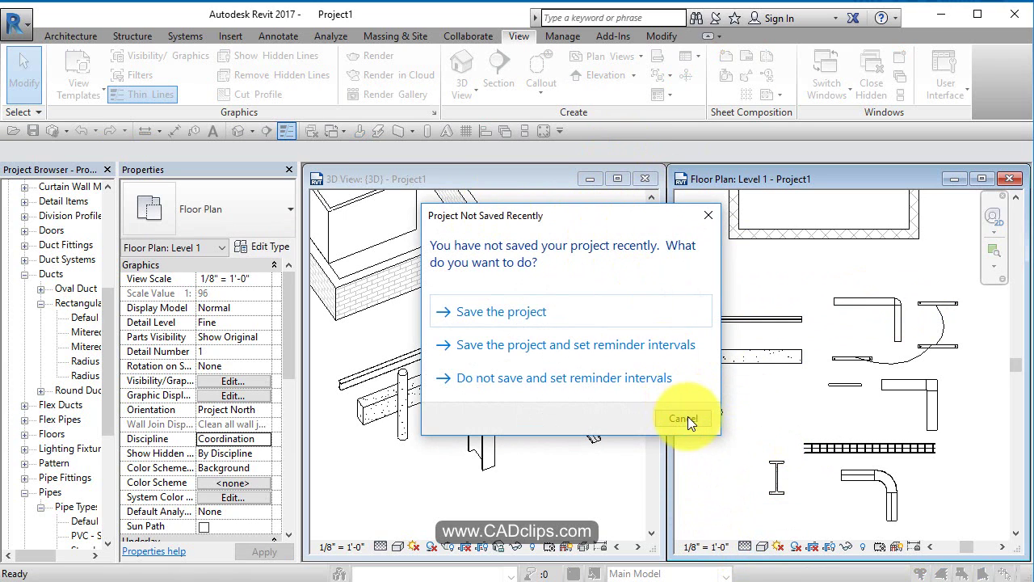
pyautogui.click(690, 419)
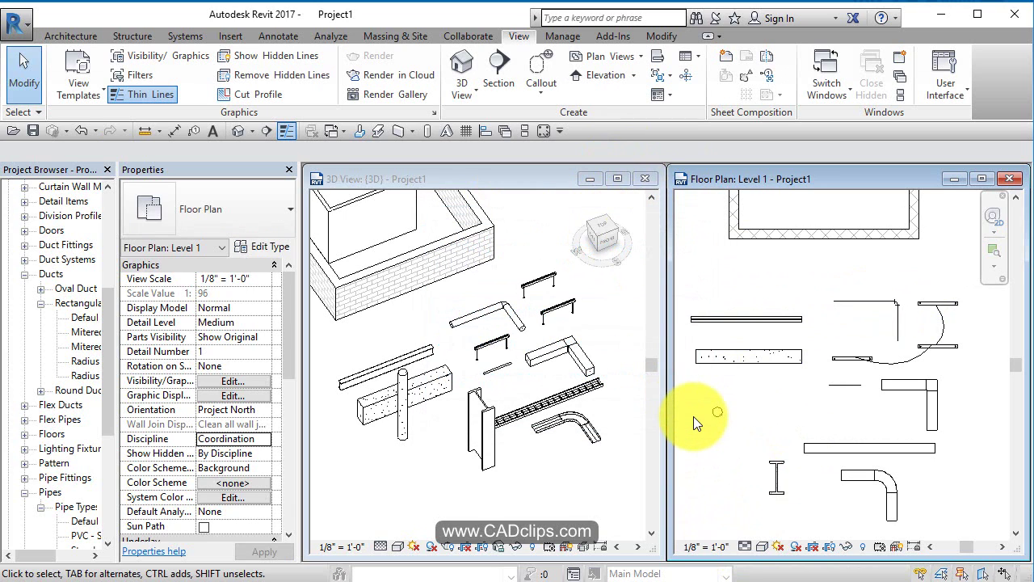
pyautogui.click(744, 548)
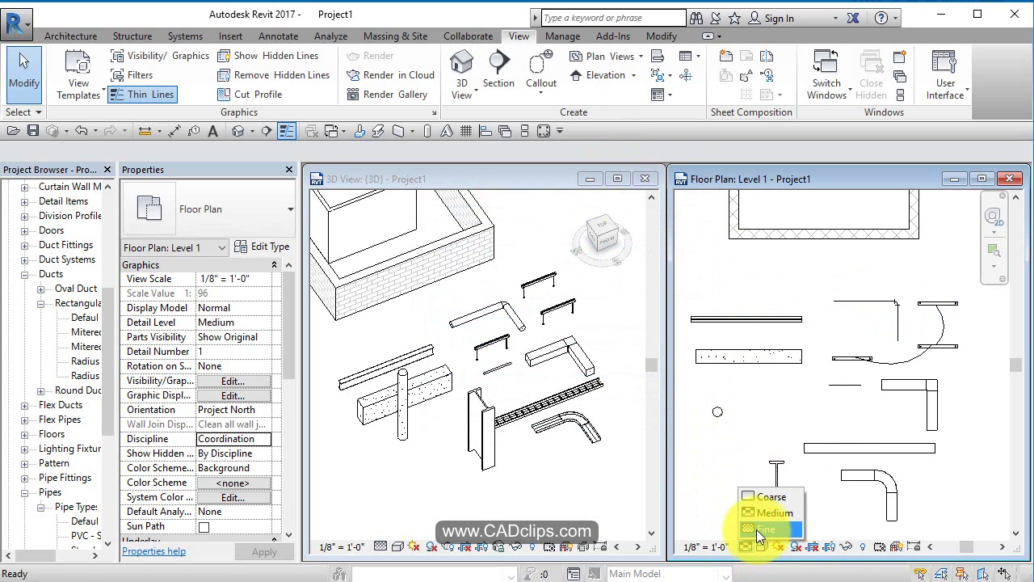
pyautogui.click(758, 529)
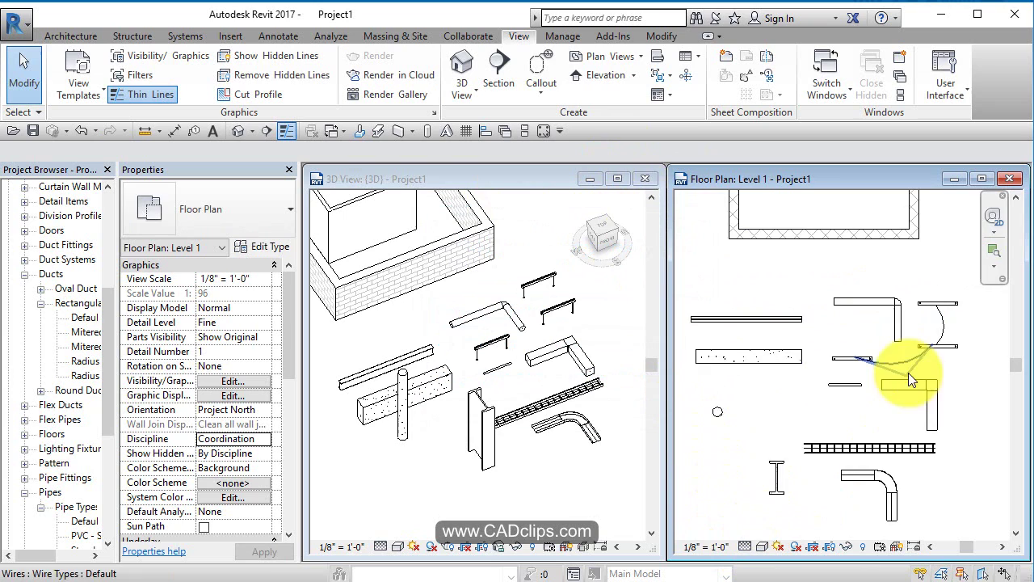
pyautogui.moveTo(909, 372); pyautogui.dragTo(881, 482, button='middle')
pyautogui.scroll(4, 755, 283)
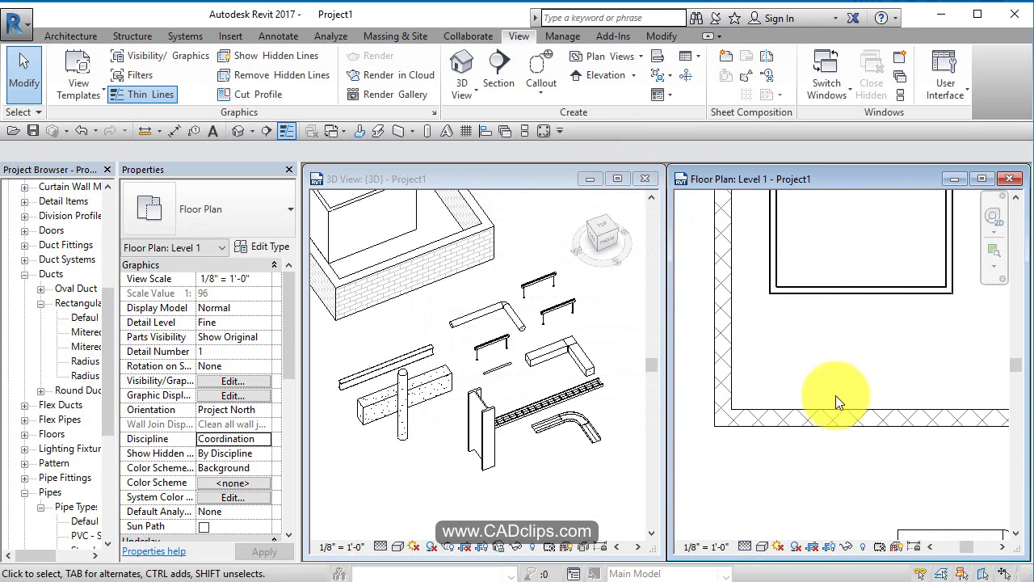
pyautogui.click(744, 547)
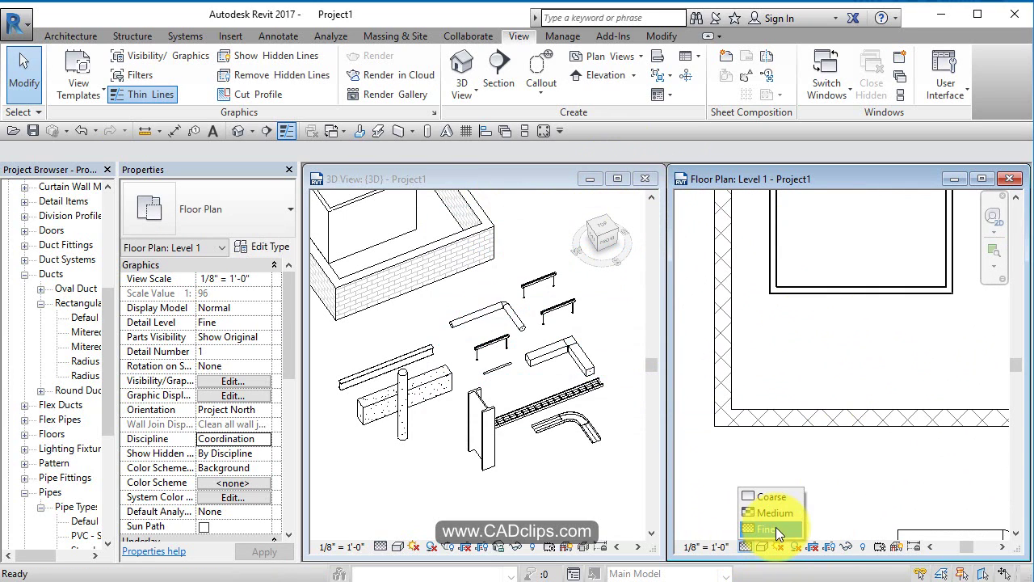
pyautogui.click(783, 515)
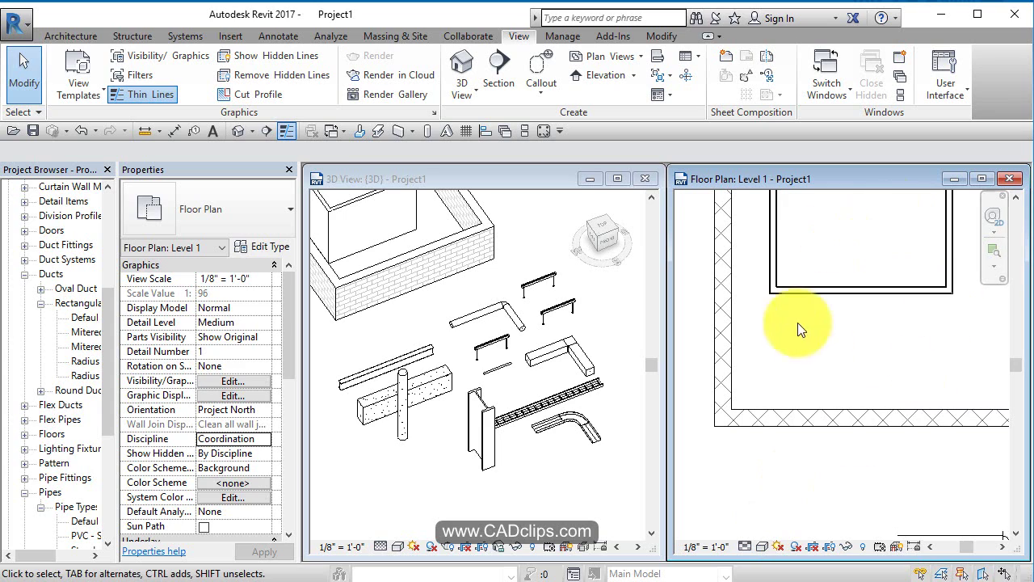
pyautogui.moveTo(787, 493)
pyautogui.mouseDown(button='middle')
pyautogui.moveTo(793, 425)
pyautogui.moveTo(822, 357)
pyautogui.moveTo(808, 323)
pyautogui.mouseUp(button='middle')
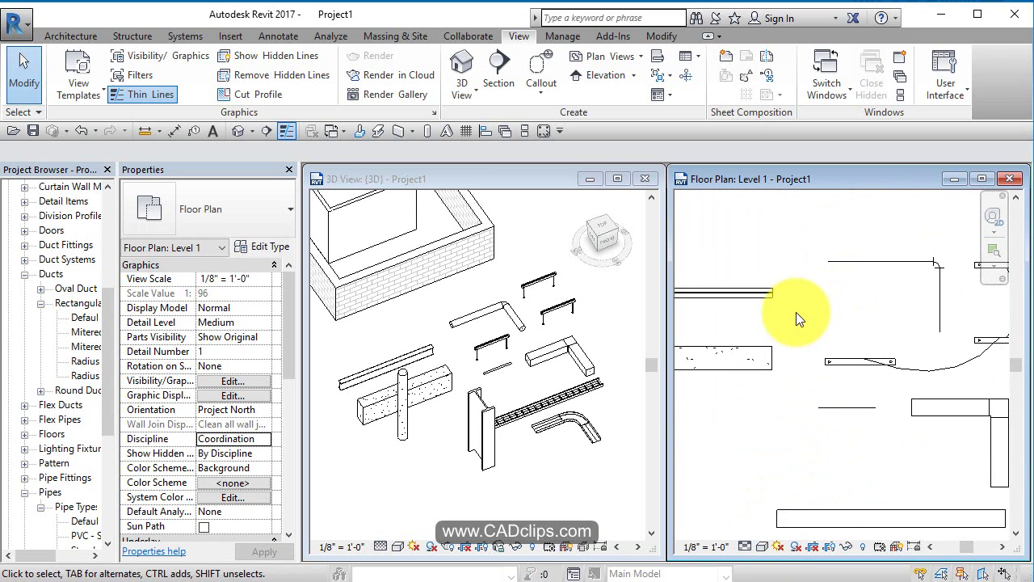
pyautogui.scroll(-1, 797, 312)
pyautogui.click(746, 547)
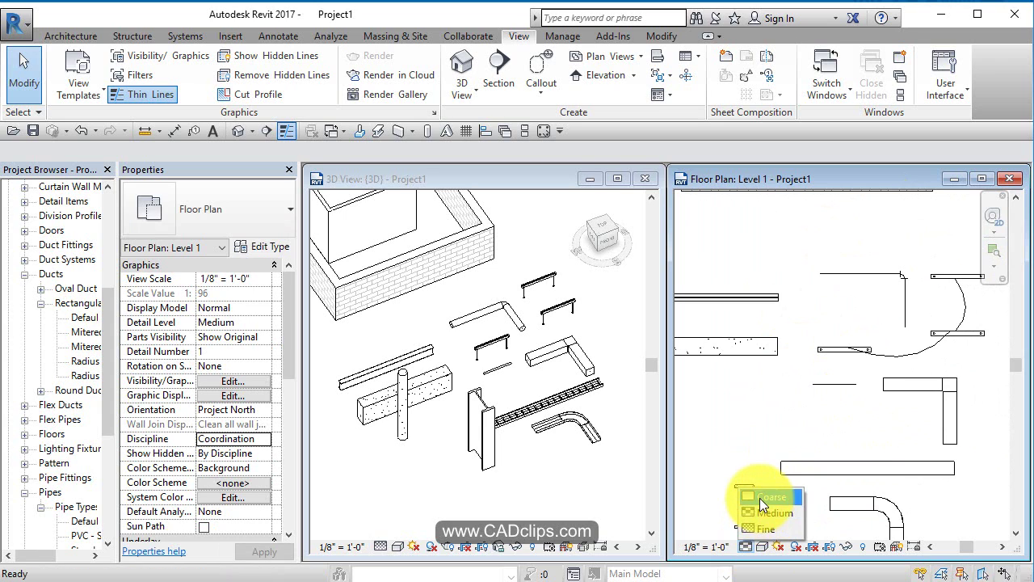
pyautogui.click(746, 493)
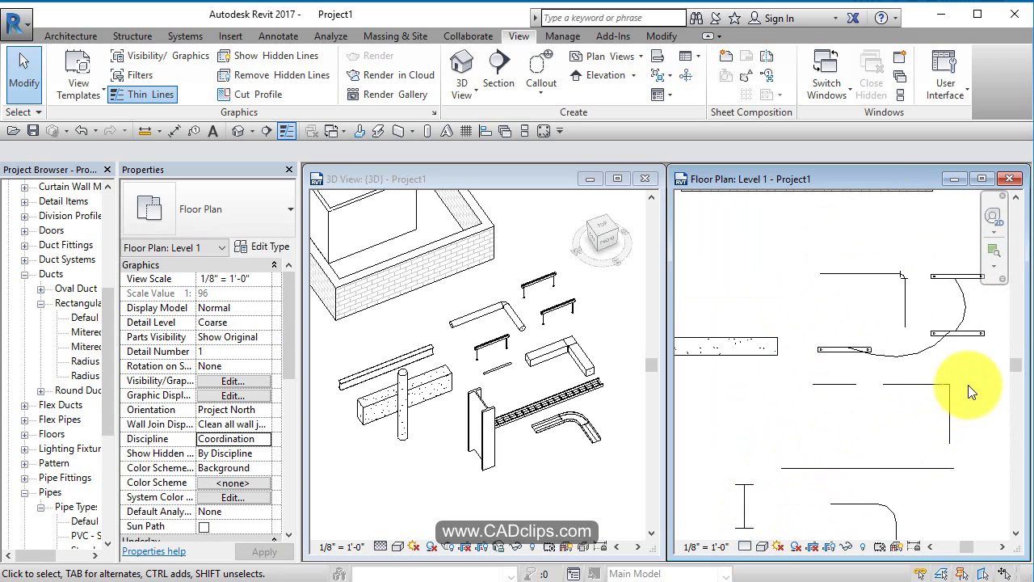
pyautogui.scroll(4, 959, 404)
pyautogui.scroll(-2, 958, 404)
pyautogui.scroll(-2, 864, 478)
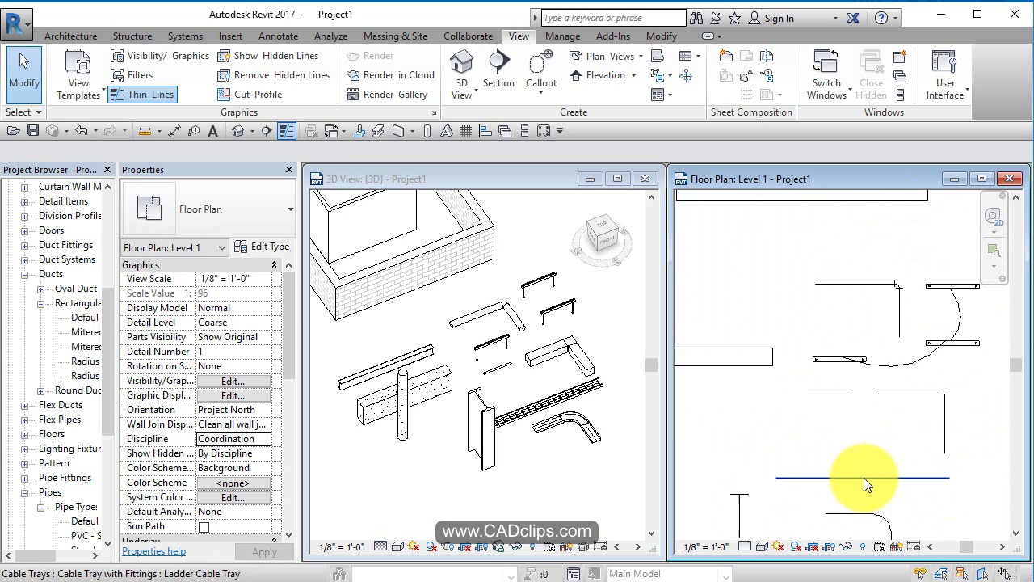
pyautogui.moveTo(863, 478); pyautogui.dragTo(901, 399, button='middle')
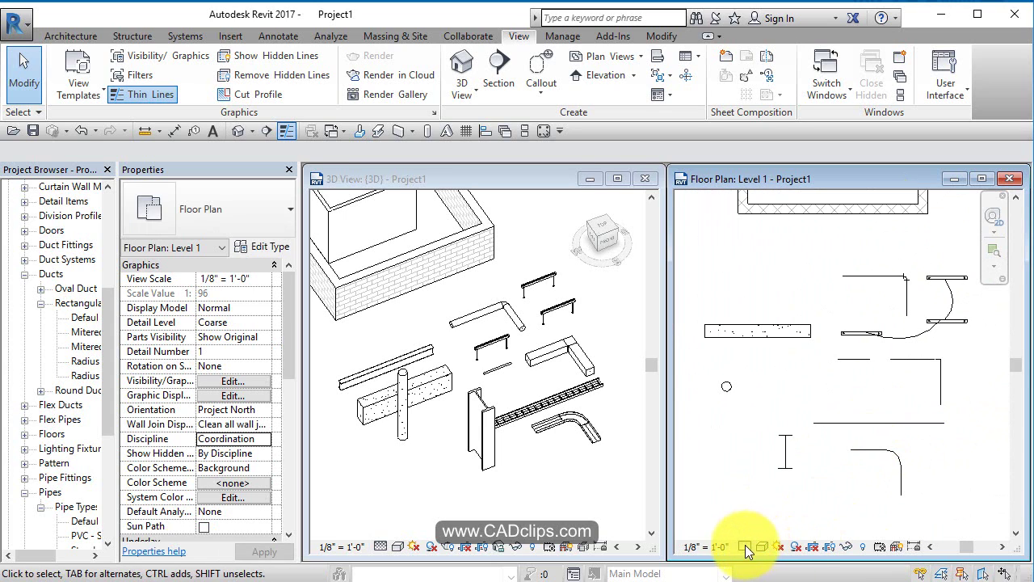
pyautogui.click(746, 548)
pyautogui.click(757, 514)
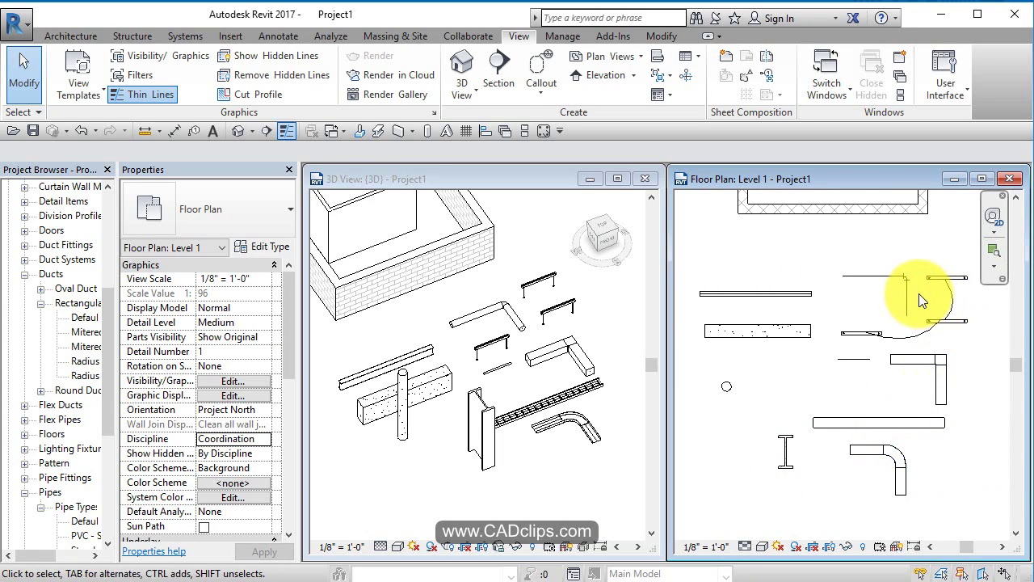
pyautogui.scroll(2, 854, 367)
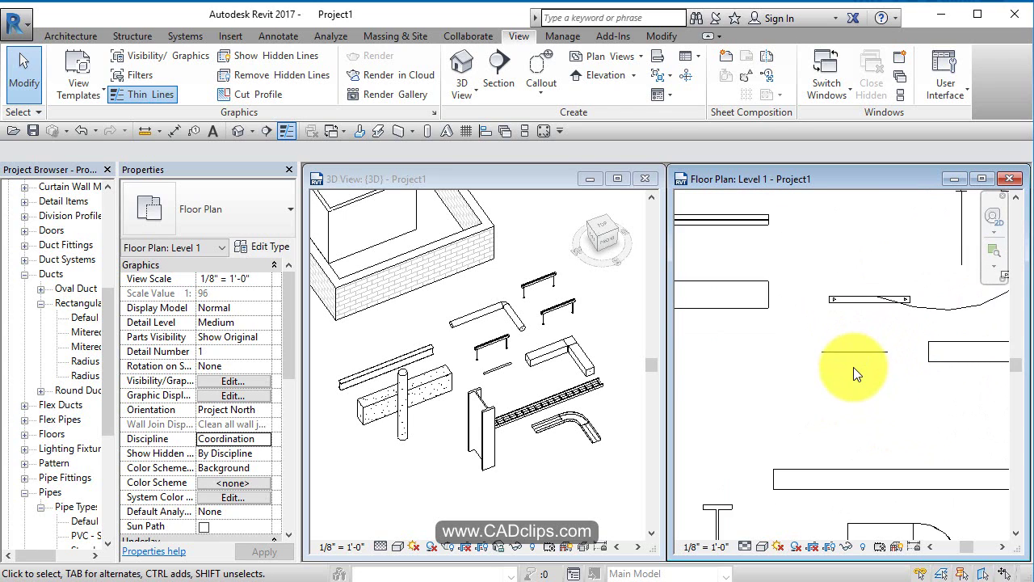
pyautogui.click(752, 549)
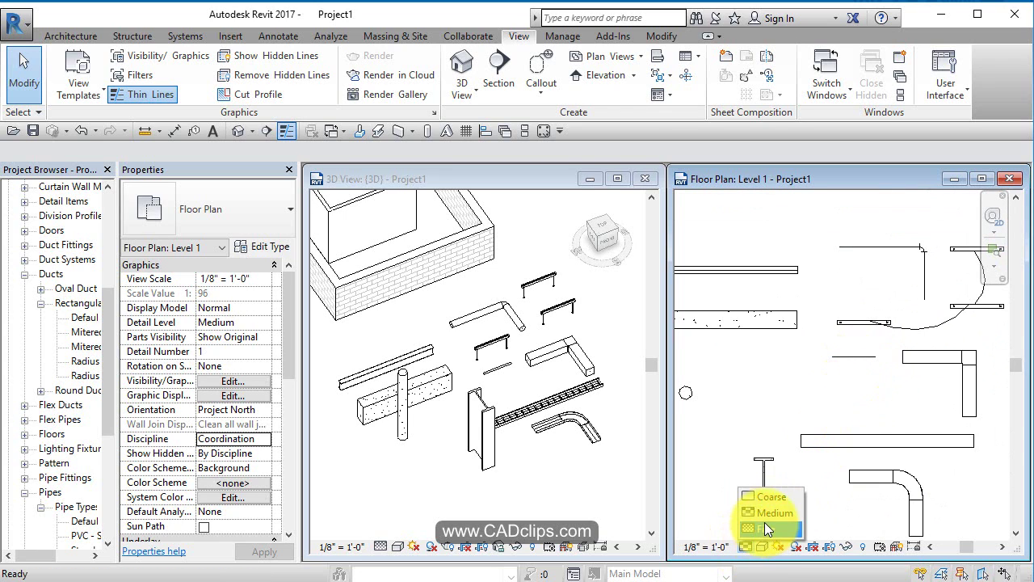
pyautogui.click(765, 523)
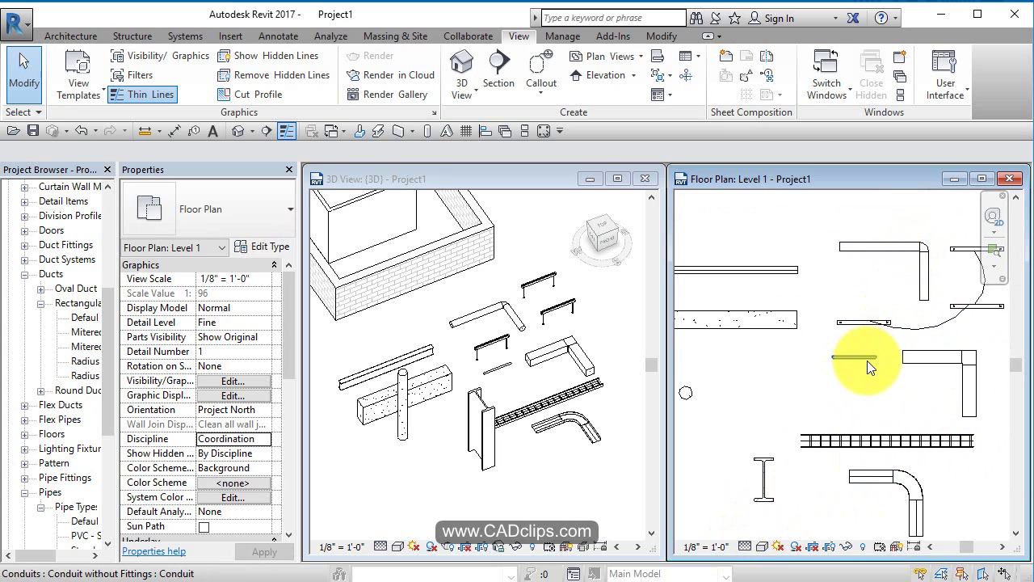
pyautogui.scroll(3, 868, 361)
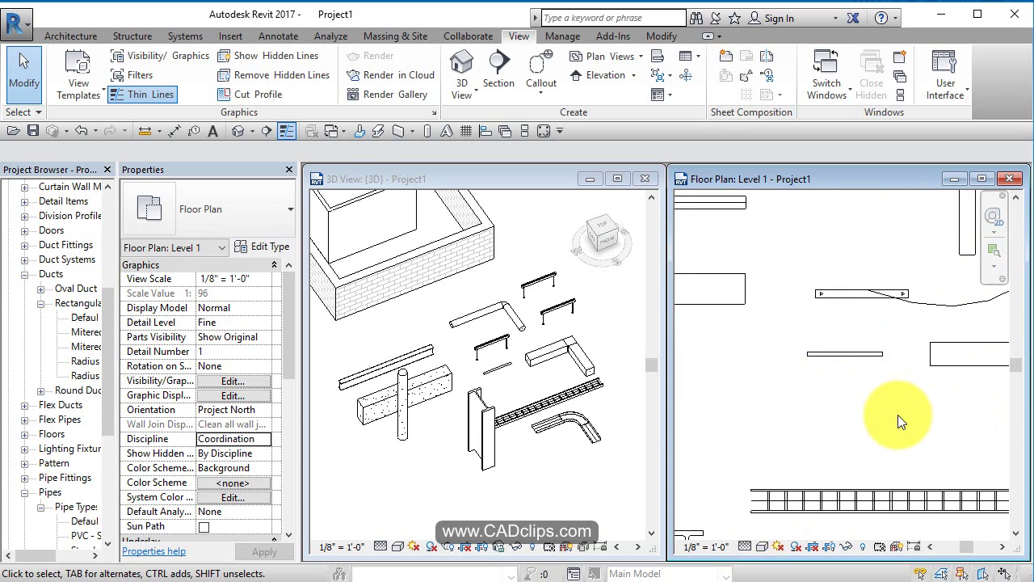
pyautogui.scroll(-3, 898, 415)
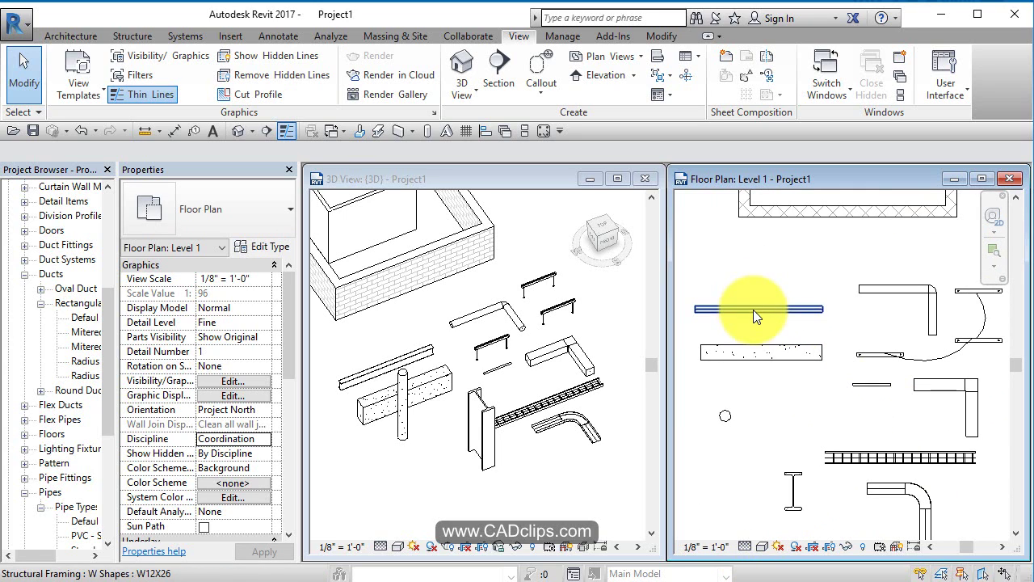
# Cycle the Level 1 plan through Coarse, Medium and Coarse detail, then settle on Fine.
pyautogui.click(745, 548)
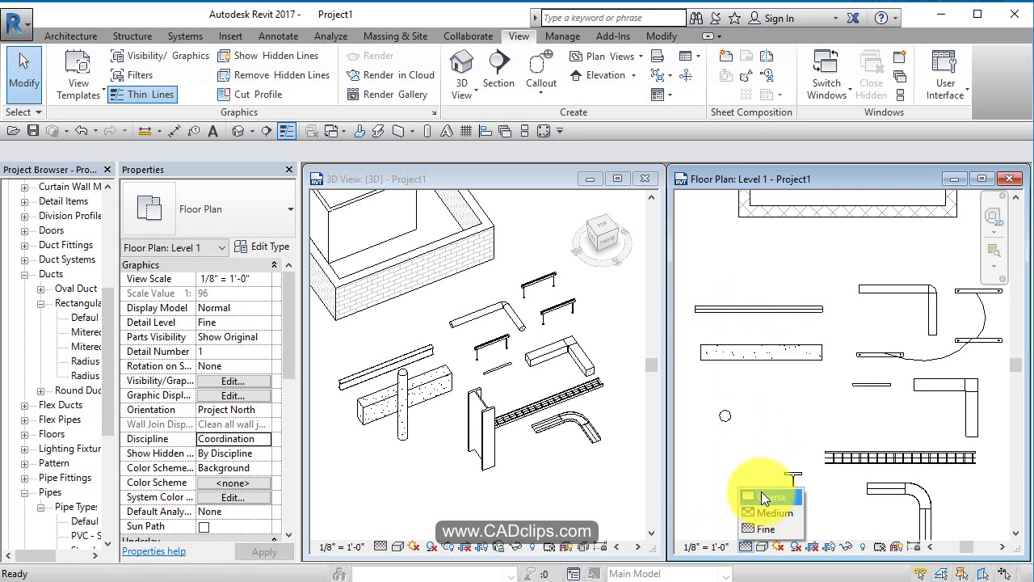
pyautogui.click(761, 491)
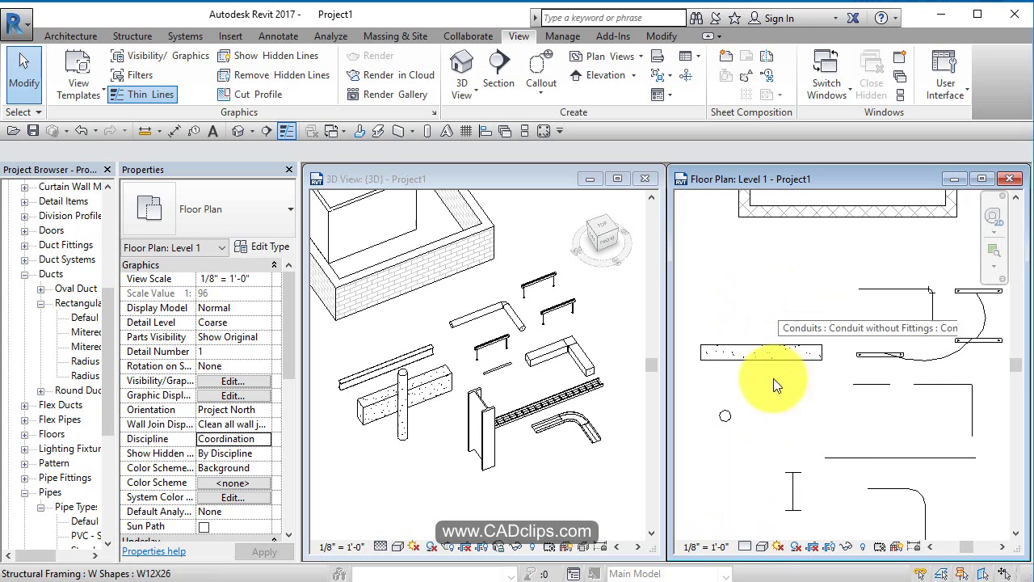
pyautogui.click(743, 548)
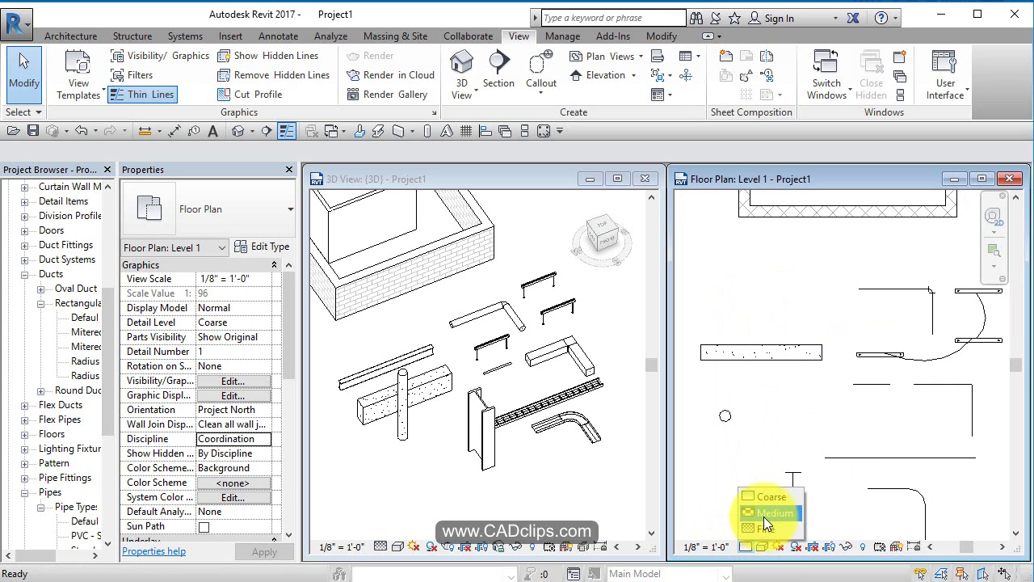
pyautogui.click(763, 516)
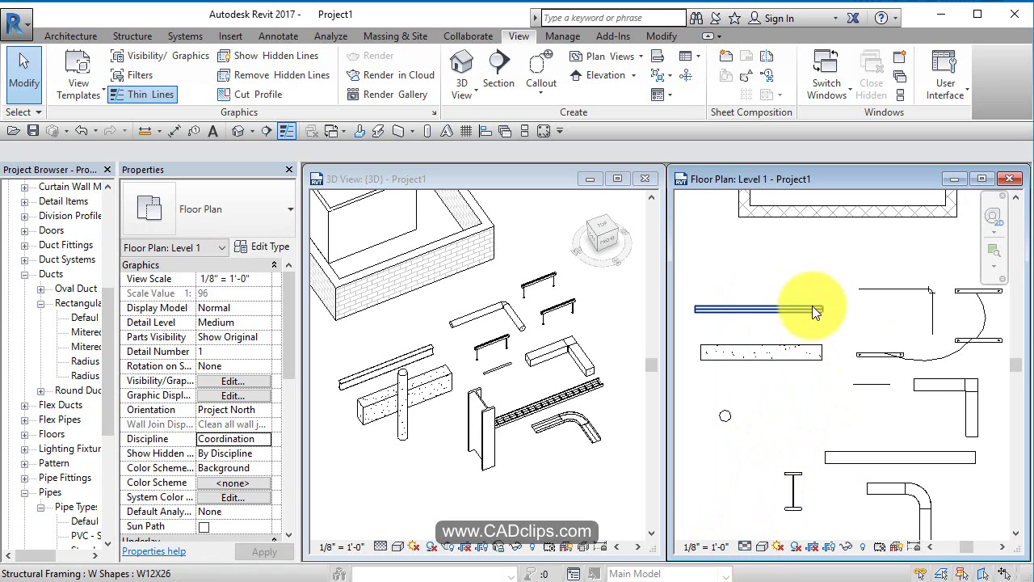
pyautogui.click(744, 547)
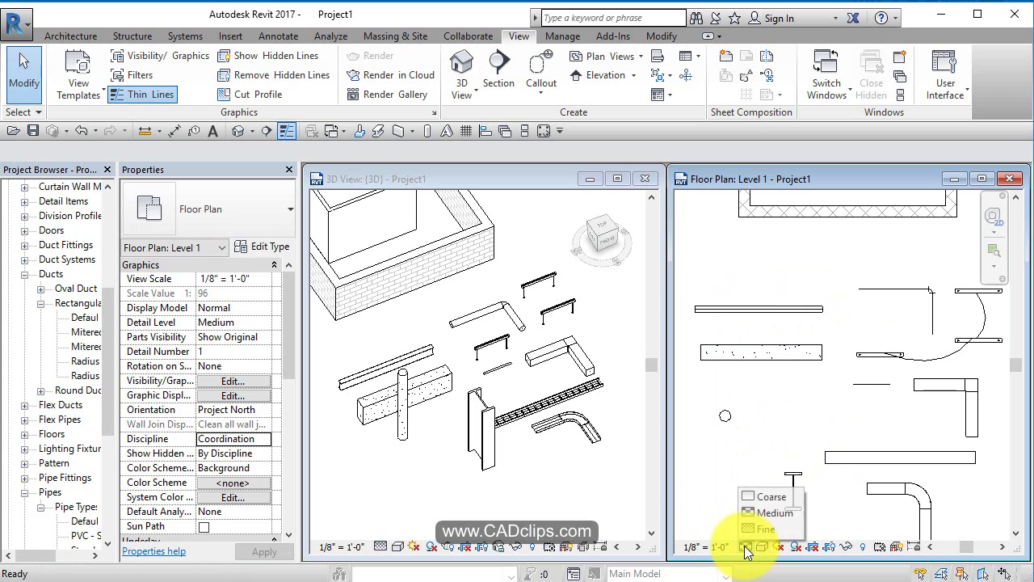
pyautogui.click(770, 495)
pyautogui.scroll(2, 796, 326)
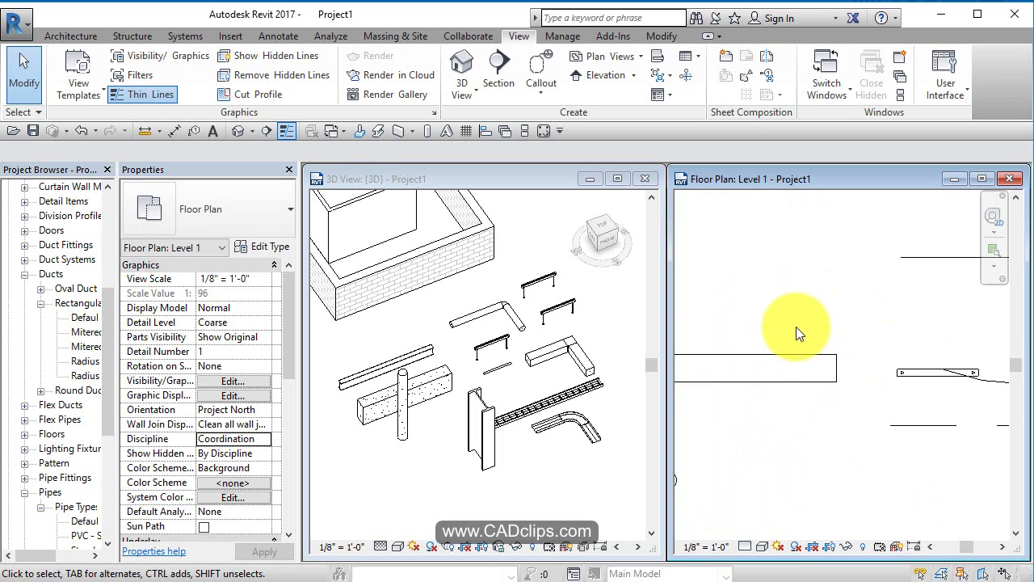
pyautogui.scroll(-1, 776, 318)
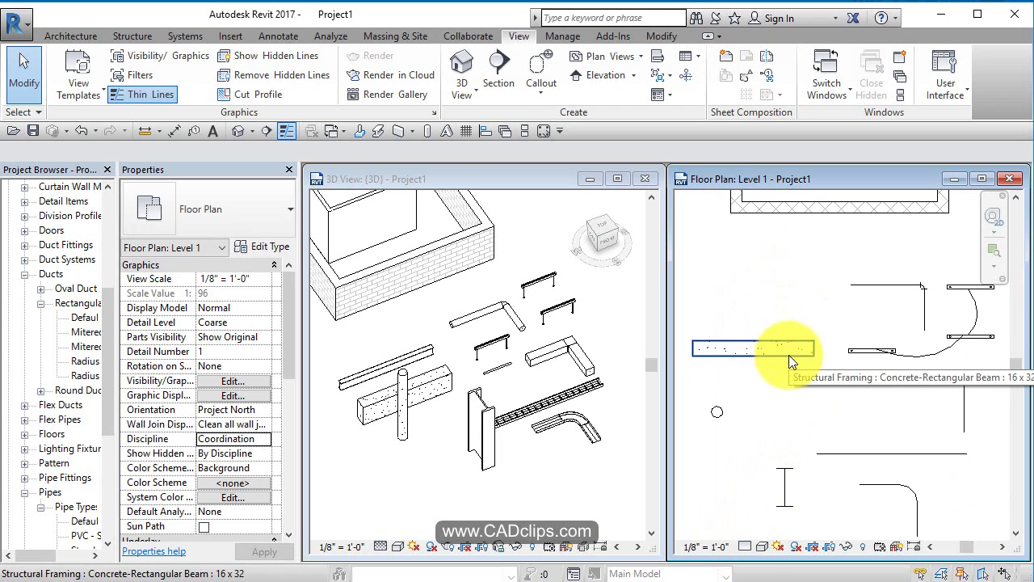
pyautogui.click(745, 547)
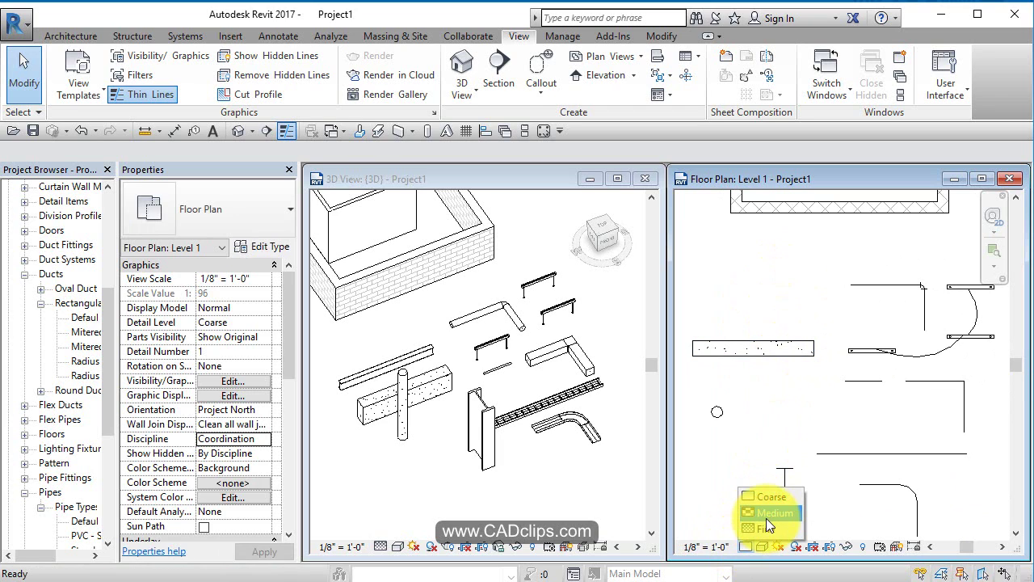
pyautogui.click(762, 529)
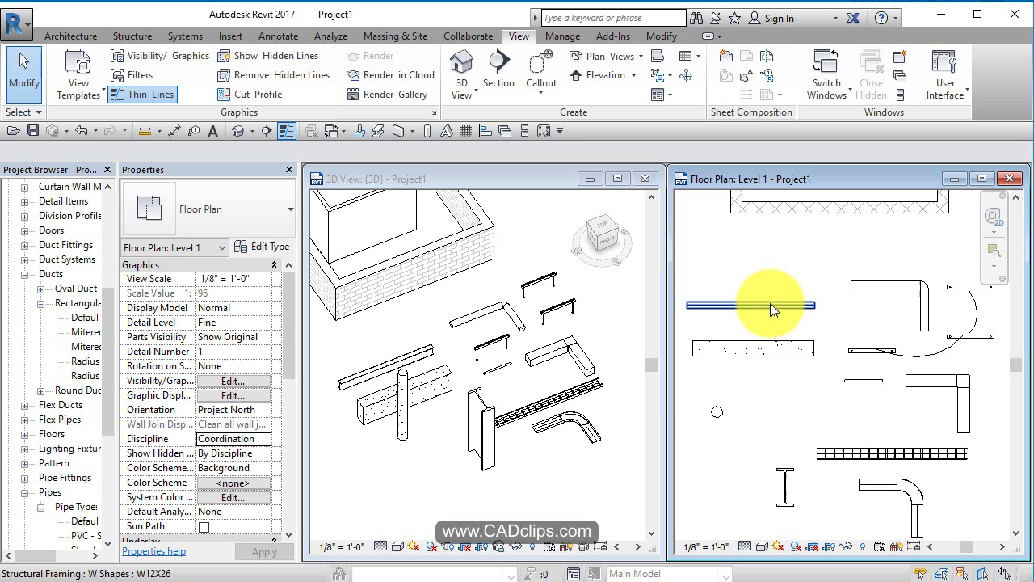
# Activate the 3D view and show it at Medium, then Coarse detail.
pyautogui.moveTo(465, 477); pyautogui.dragTo(515, 520, button='middle')
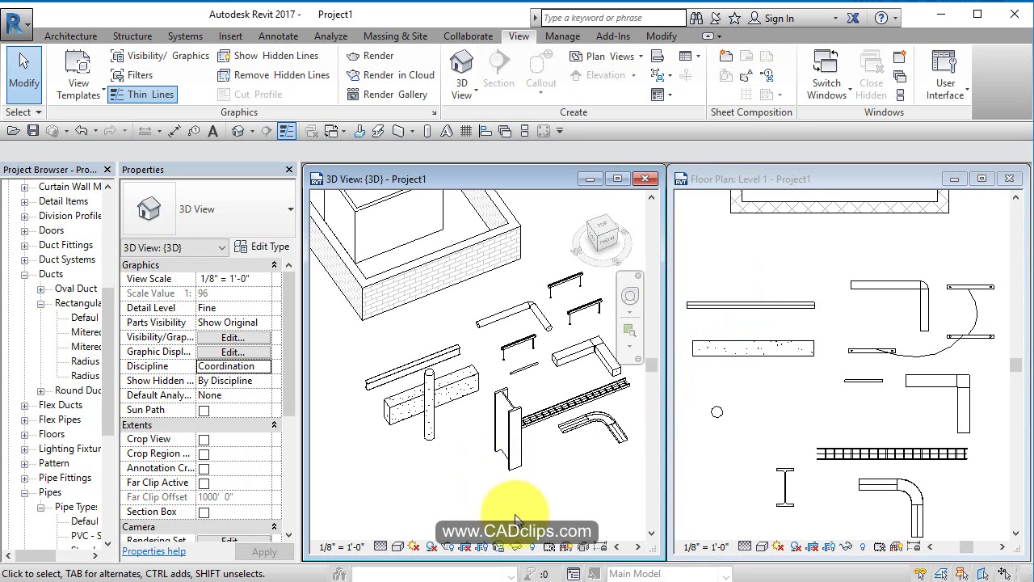
pyautogui.click(397, 549)
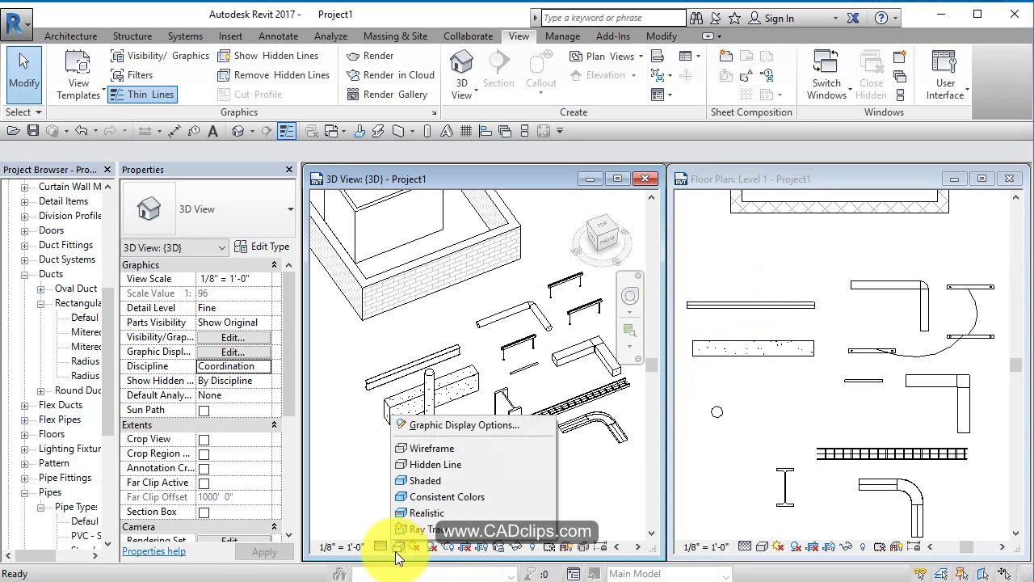
pyautogui.click(381, 547)
pyautogui.click(415, 513)
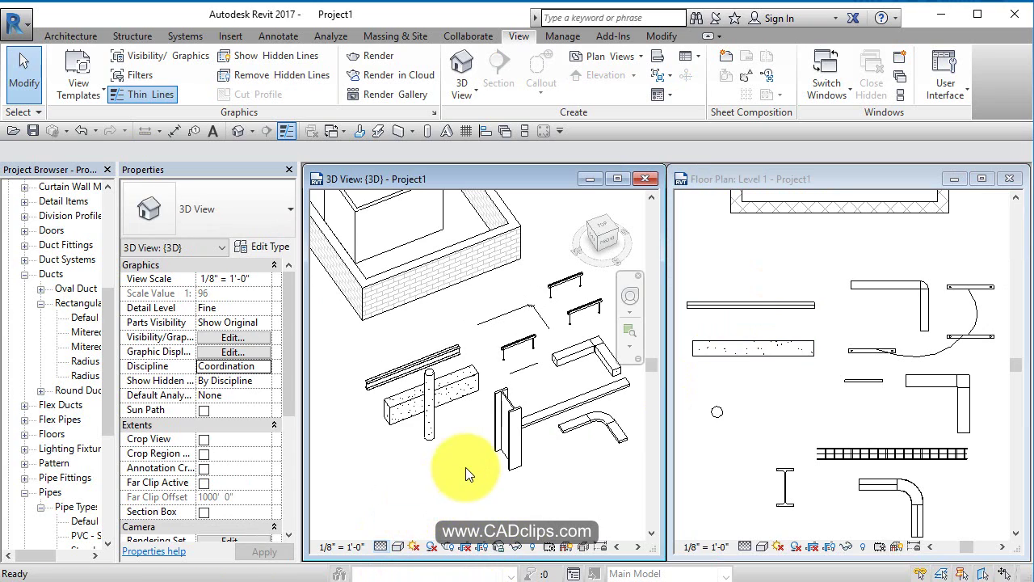
pyautogui.click(381, 548)
pyautogui.click(408, 496)
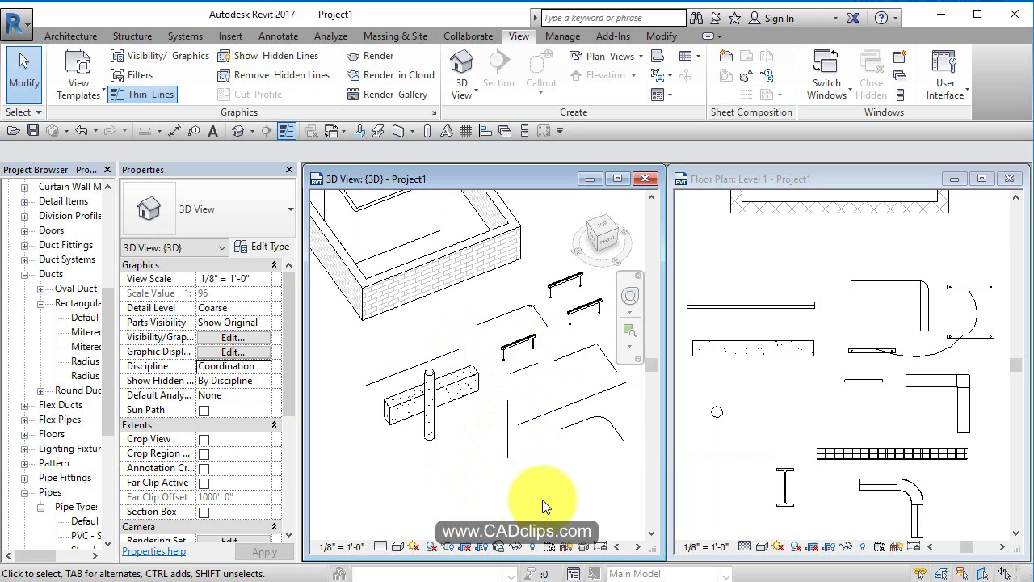
# Return the 3D view to Medium, then set Fine detail and zoom to inspect the cable trays.
pyautogui.click(383, 547)
pyautogui.click(403, 515)
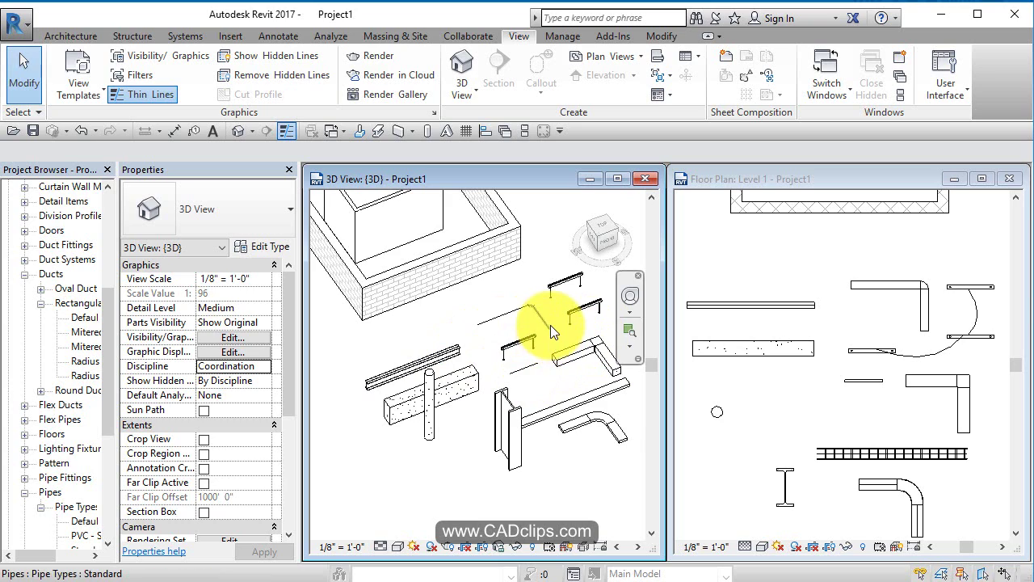
pyautogui.click(386, 552)
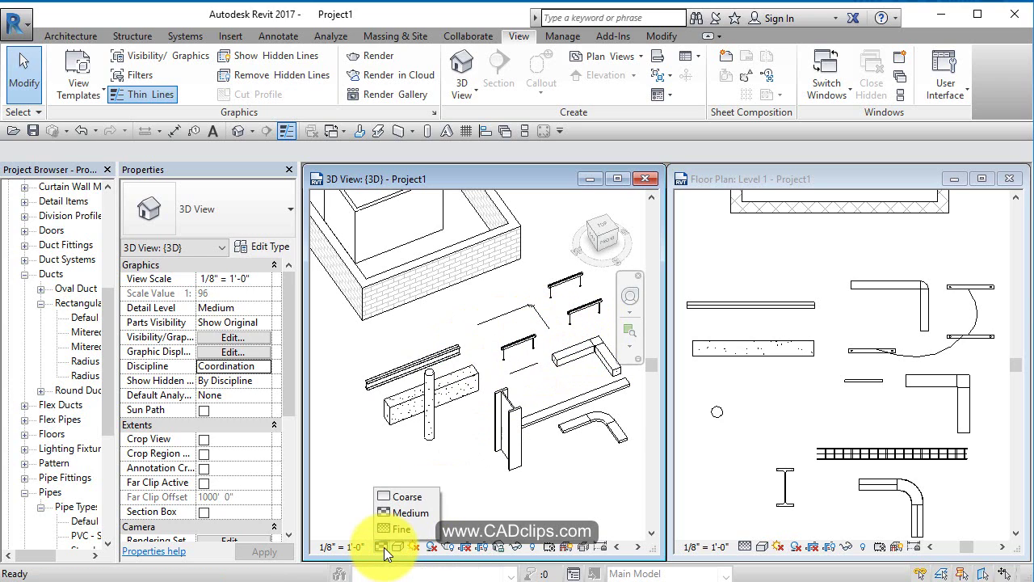
pyautogui.click(403, 529)
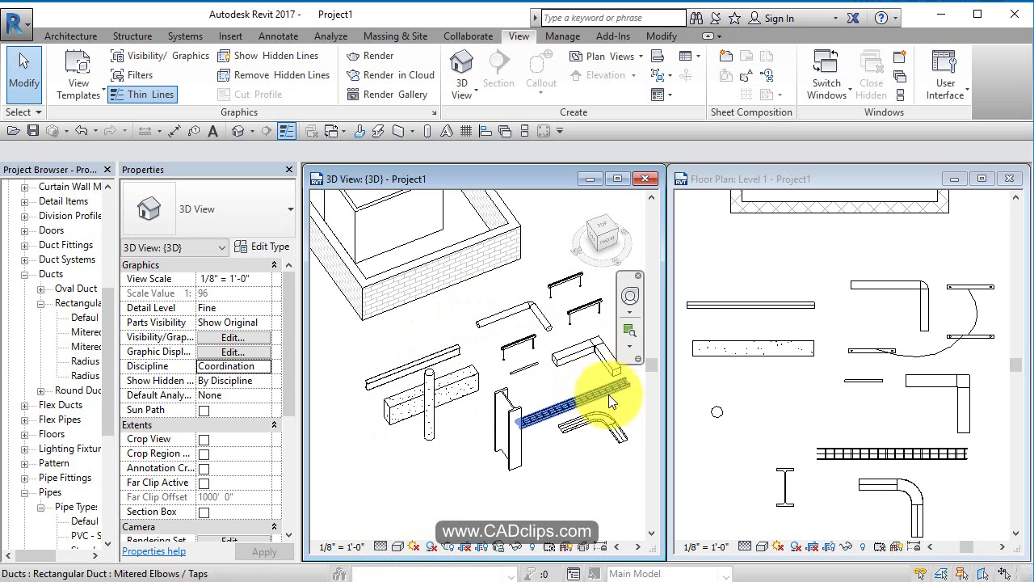
pyautogui.scroll(3, 590, 400)
pyautogui.scroll(1, 590, 400)
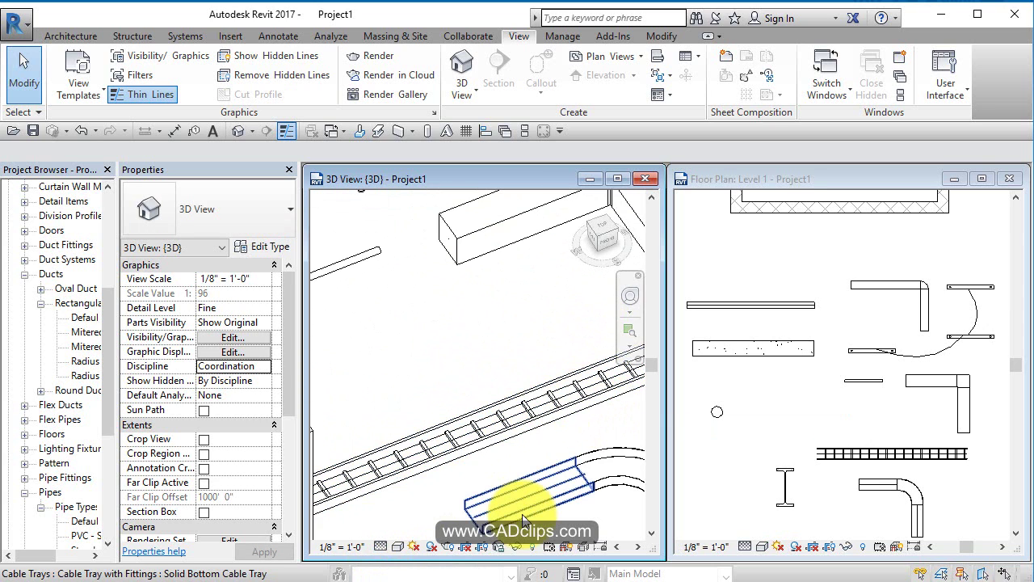
pyautogui.scroll(-5, 517, 437)
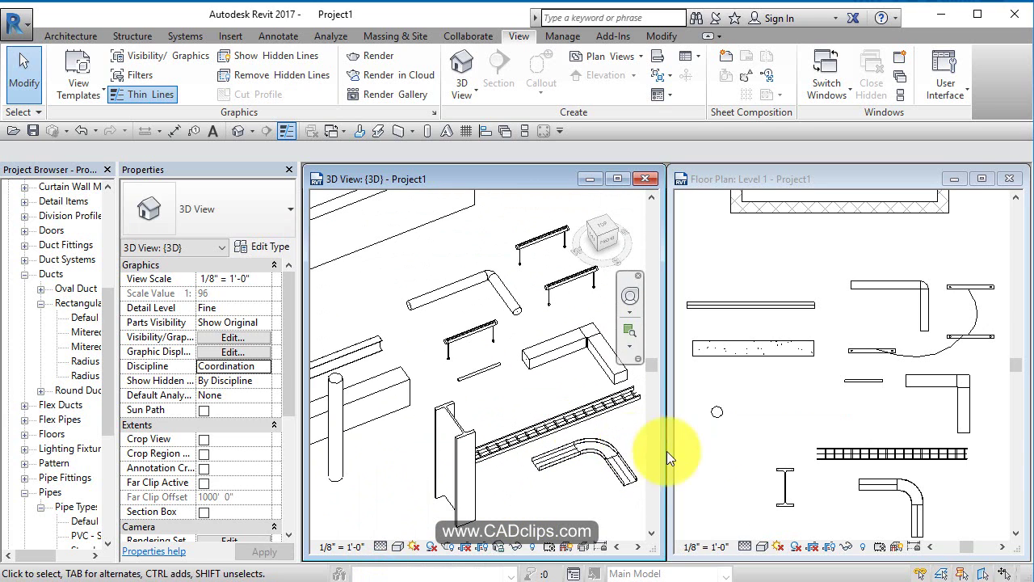
# Set the Level 1 floor plan to Coarse detail and pan it up-left.
pyautogui.click(801, 412)
pyautogui.scroll(-2, 801, 405)
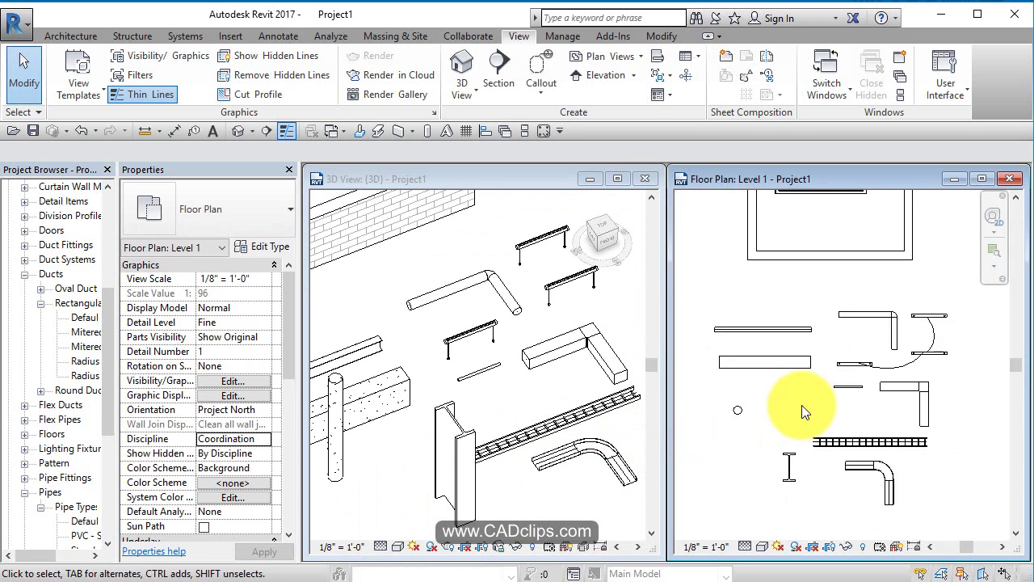
pyautogui.click(745, 547)
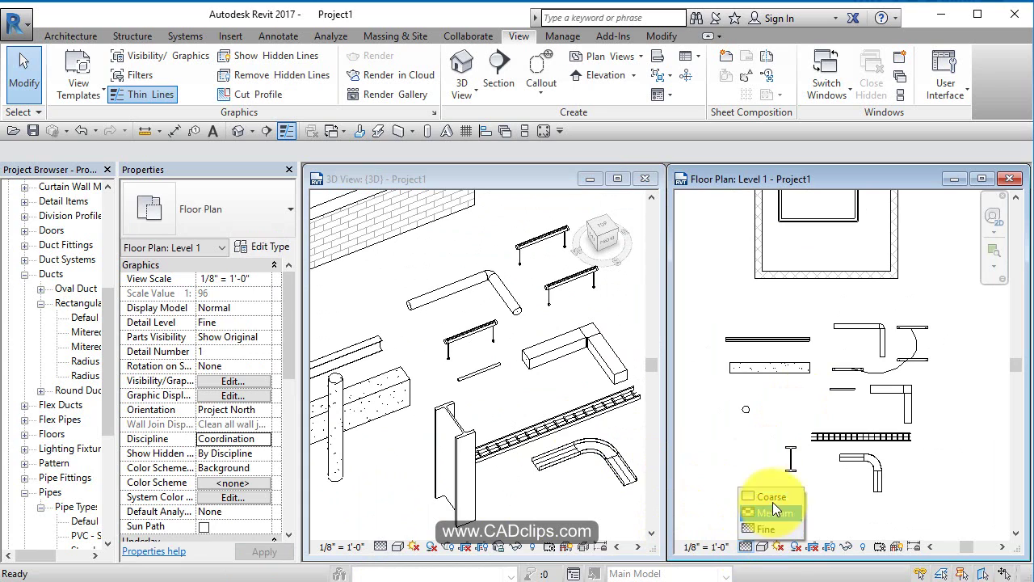
pyautogui.click(776, 497)
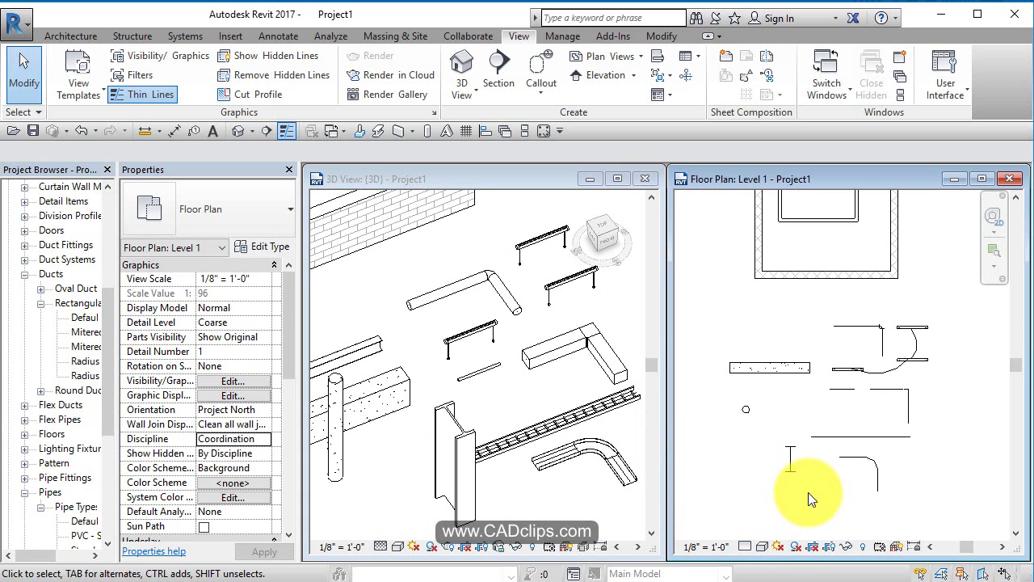
pyautogui.scroll(3, 794, 474)
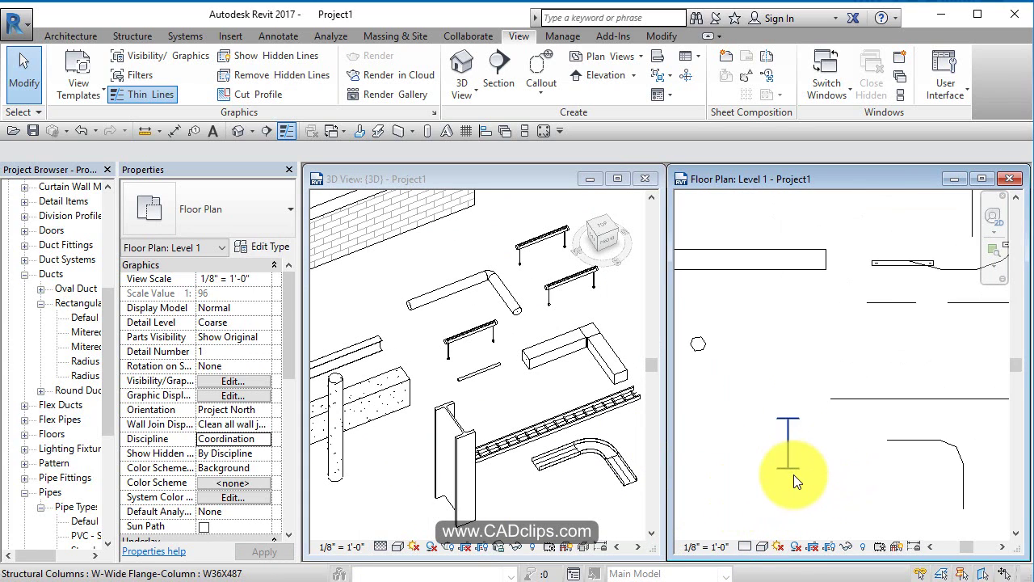
pyautogui.scroll(-3, 919, 495)
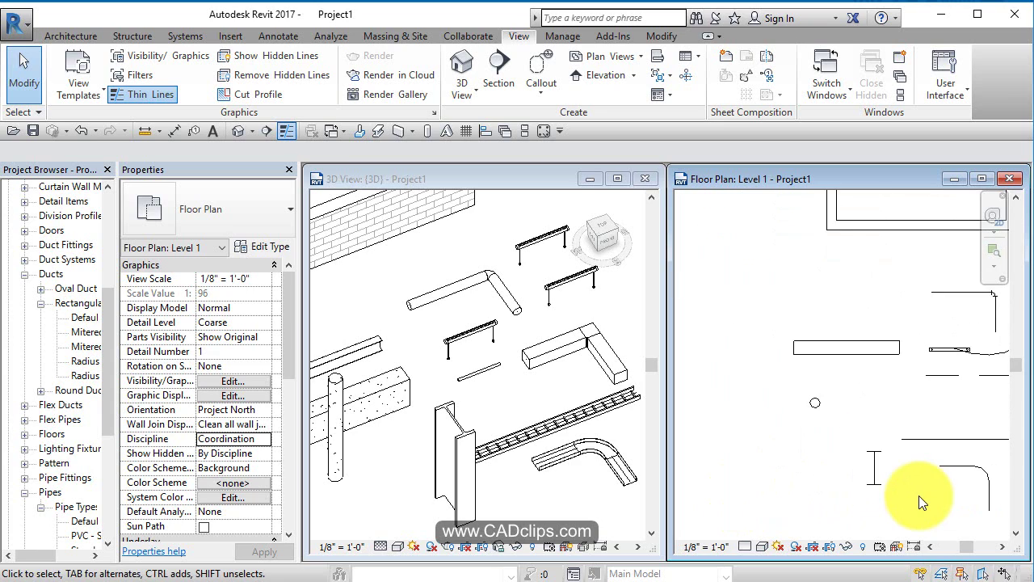
pyautogui.moveTo(919, 496); pyautogui.dragTo(858, 480, button='middle')
# Set the 3D view to Coarse detail.
pyautogui.click(539, 513)
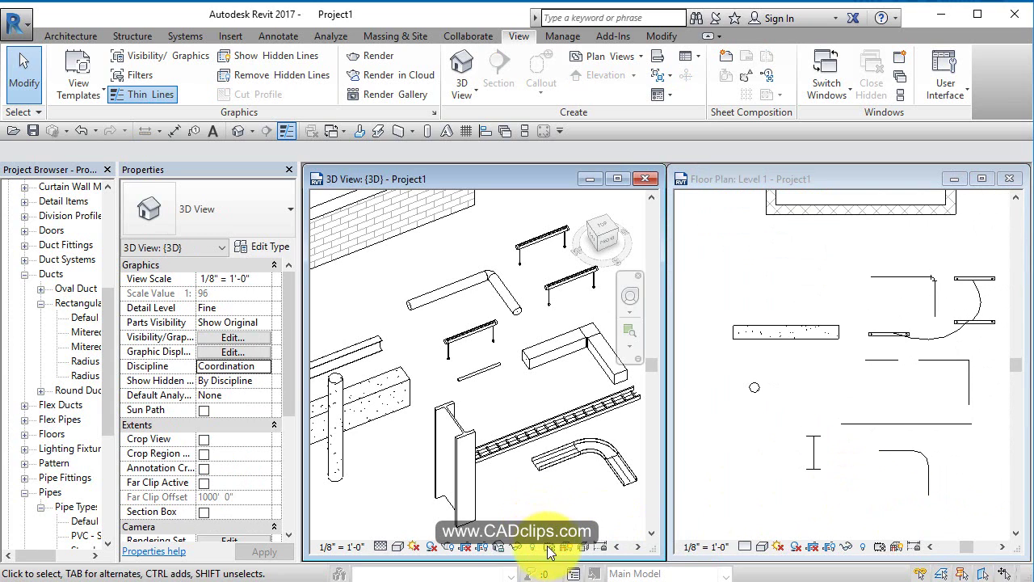
pyautogui.click(381, 547)
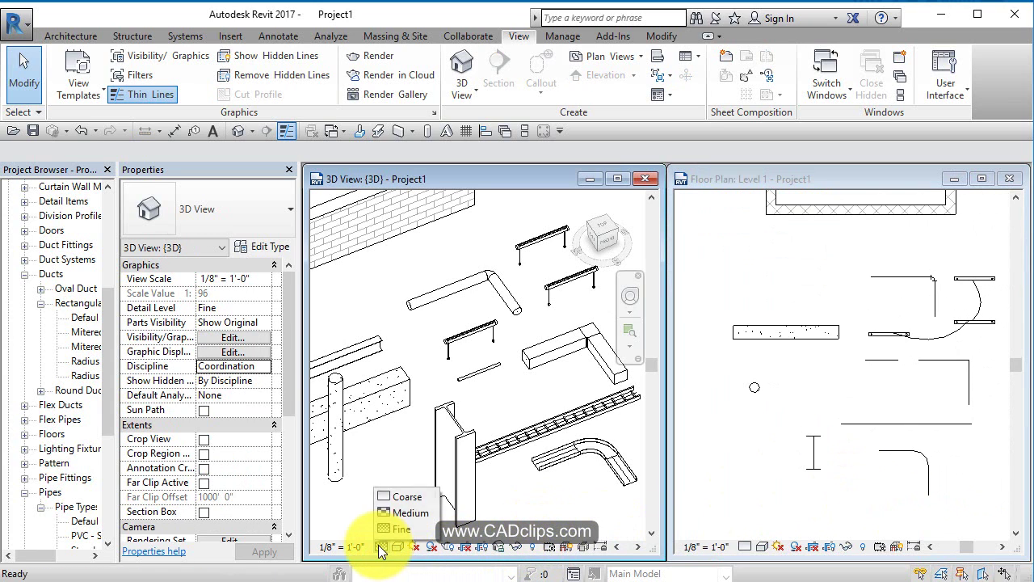
pyautogui.click(404, 496)
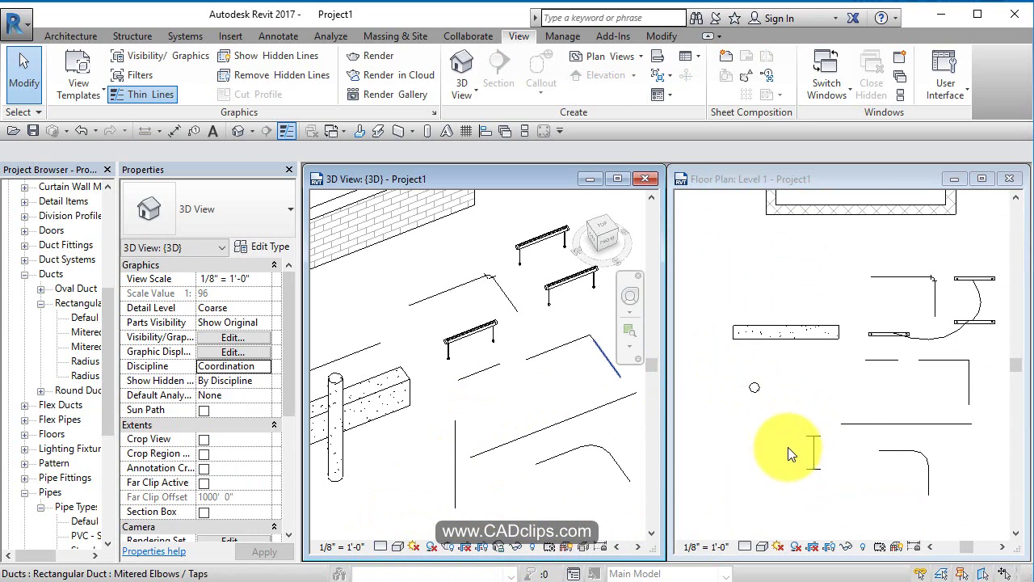
# Zoom out the floor plan, leave its Detail Level unchanged at Coarse, and reactivate the Level 1 plan.
pyautogui.scroll(-2, 809, 410)
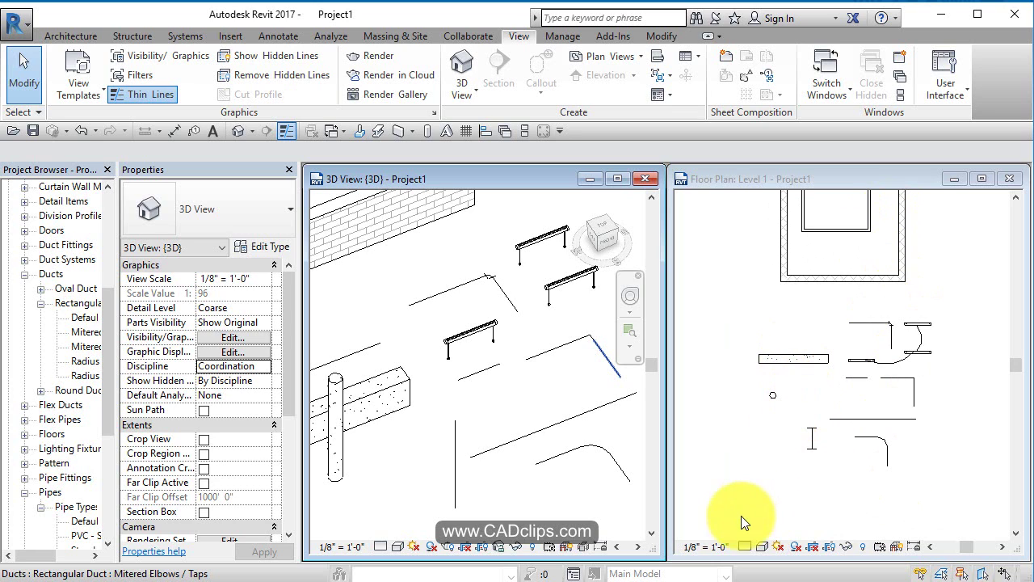
pyautogui.click(746, 547)
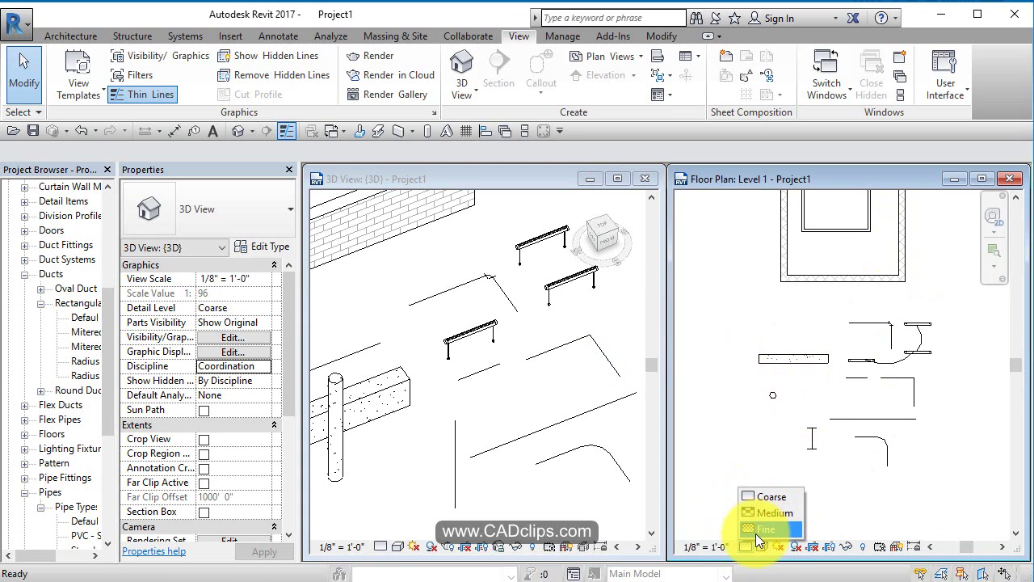
pyautogui.click(725, 432)
pyautogui.click(571, 385)
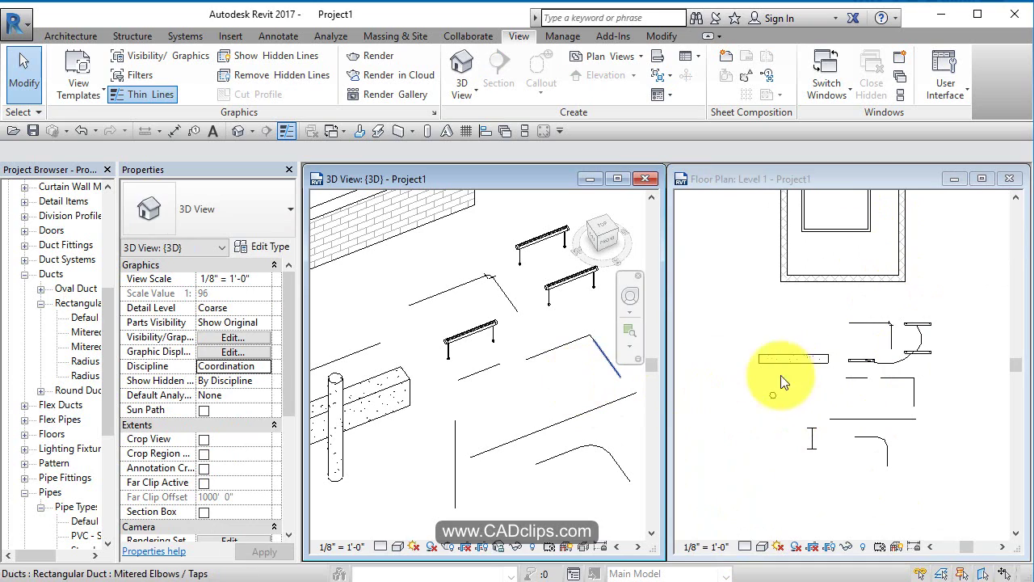
pyautogui.click(747, 412)
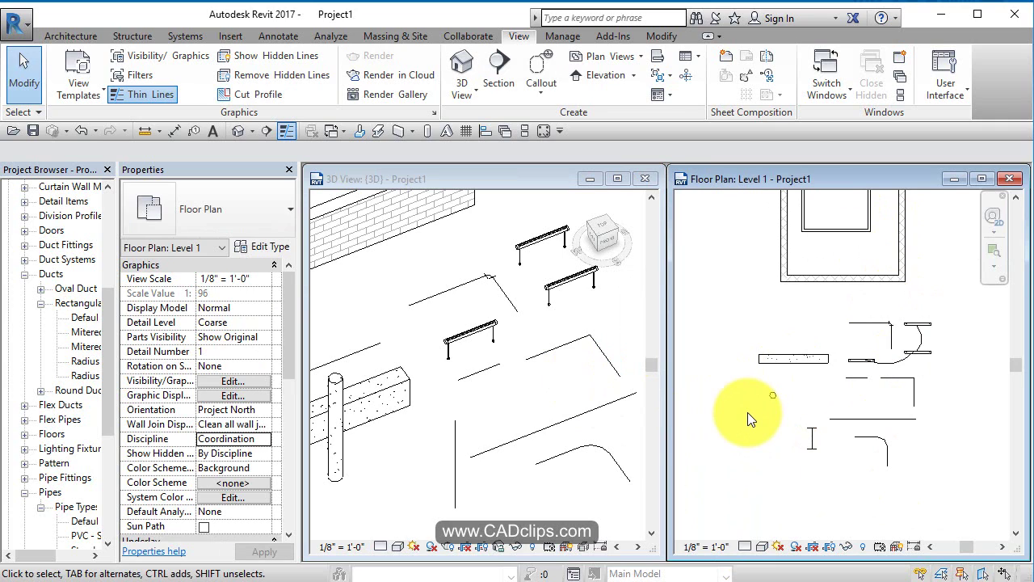
# Preview the Level 1 floor plan at Medium detail, then return it to Fine.
pyautogui.click(745, 547)
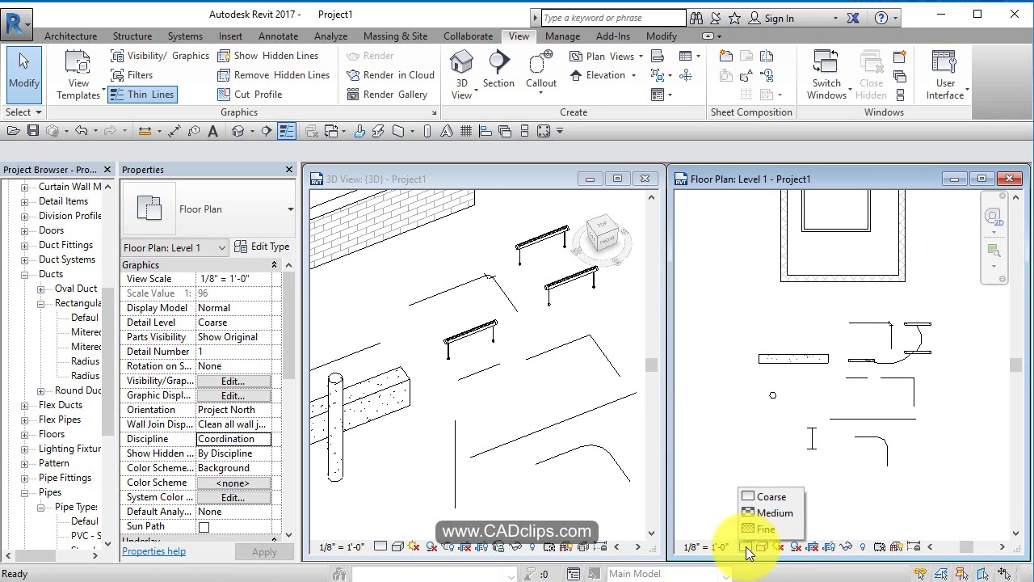
pyautogui.click(764, 529)
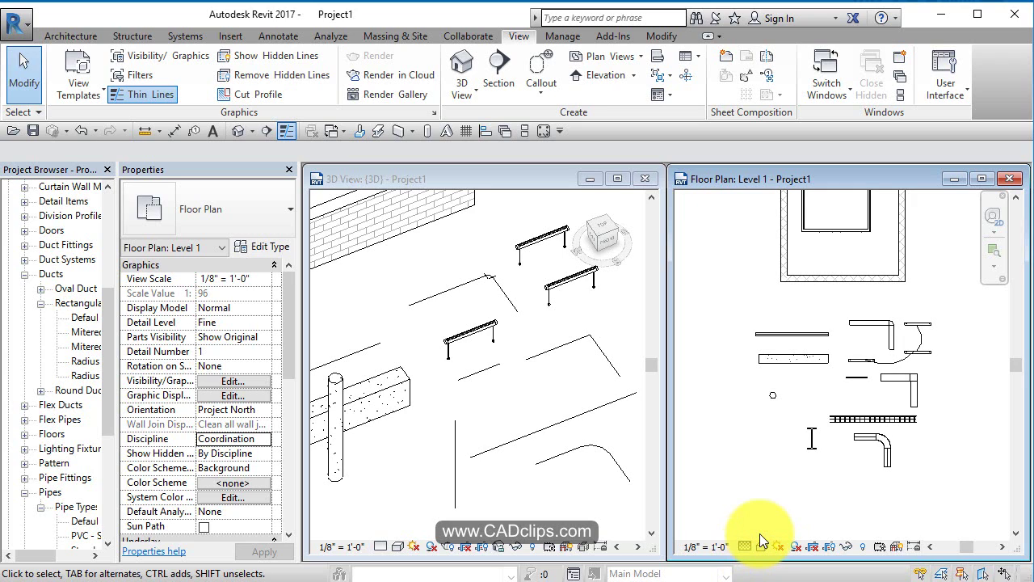
pyautogui.click(746, 547)
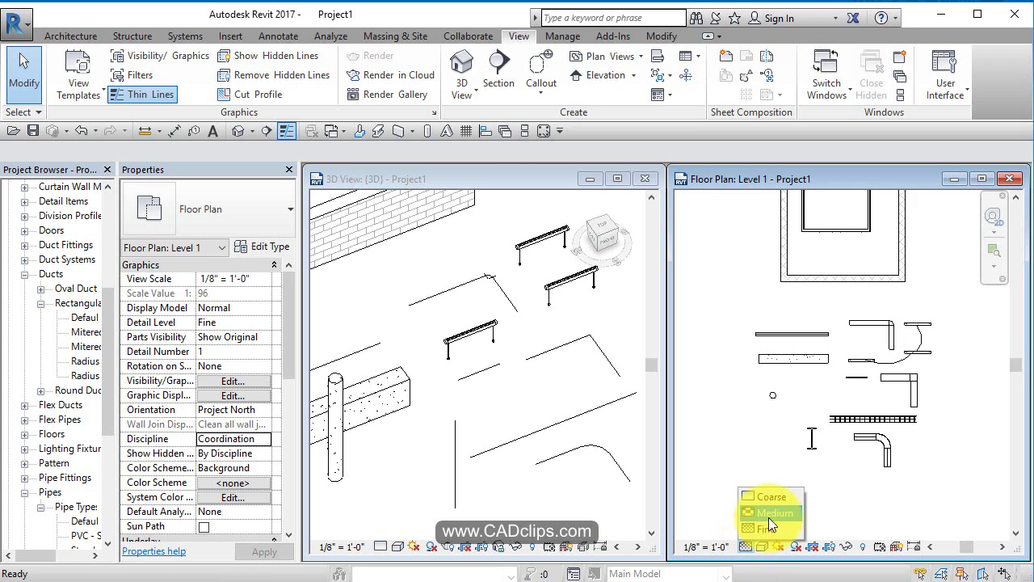
pyautogui.click(774, 511)
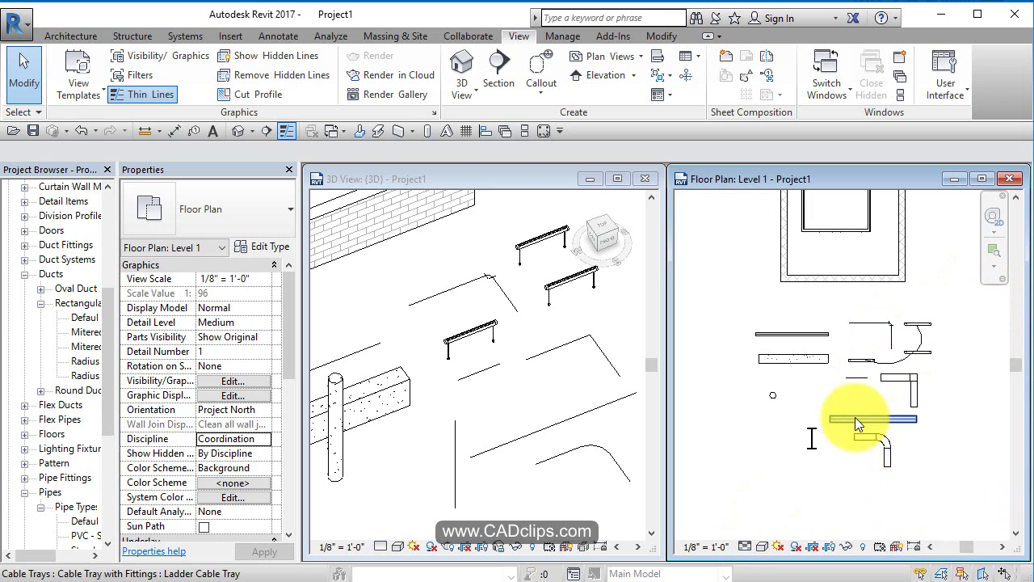
pyautogui.click(747, 547)
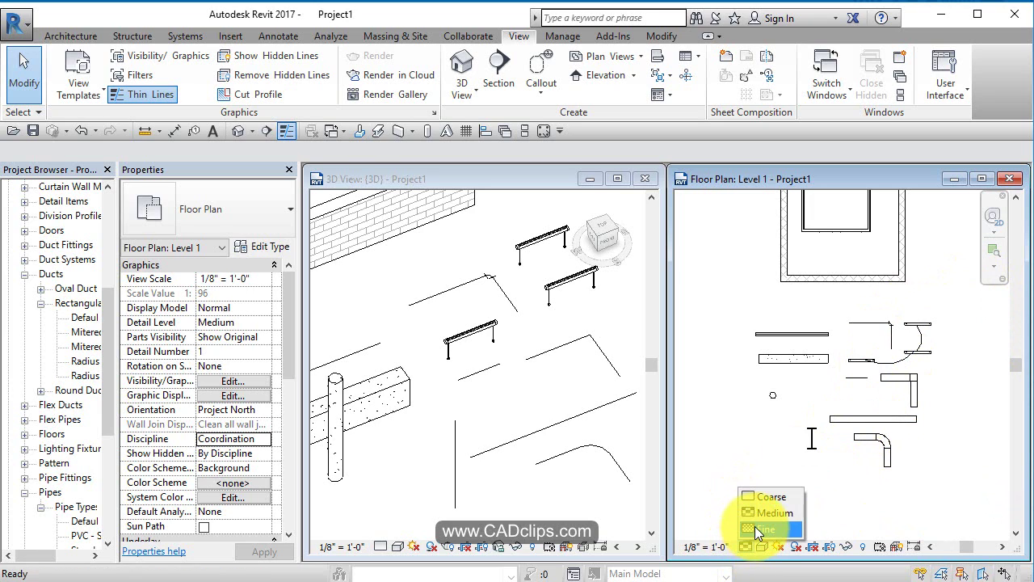
pyautogui.click(760, 530)
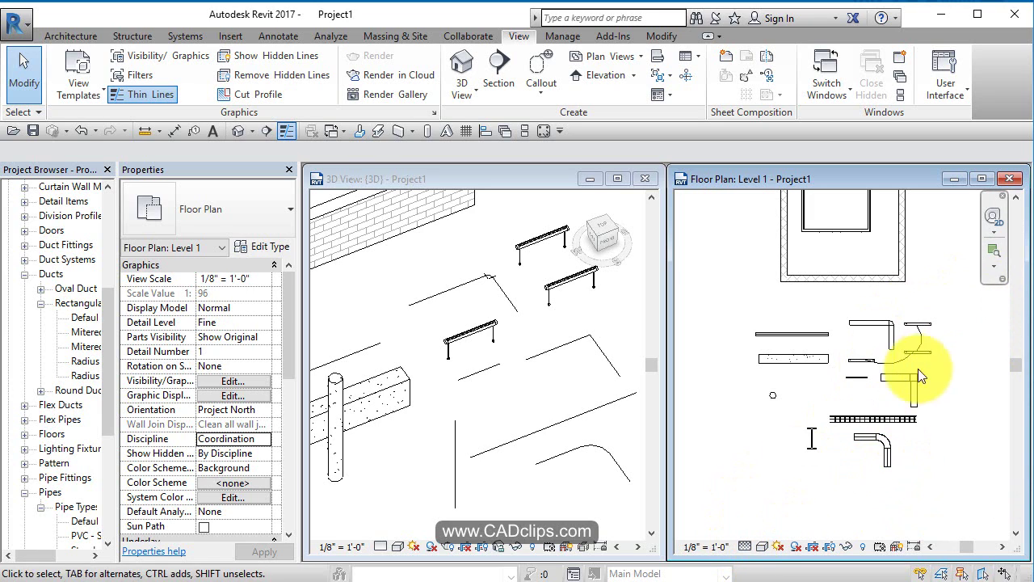
# Switch the Level 1 floor plan to Coarse detail and zoom and pan to inspect it.
pyautogui.click(738, 548)
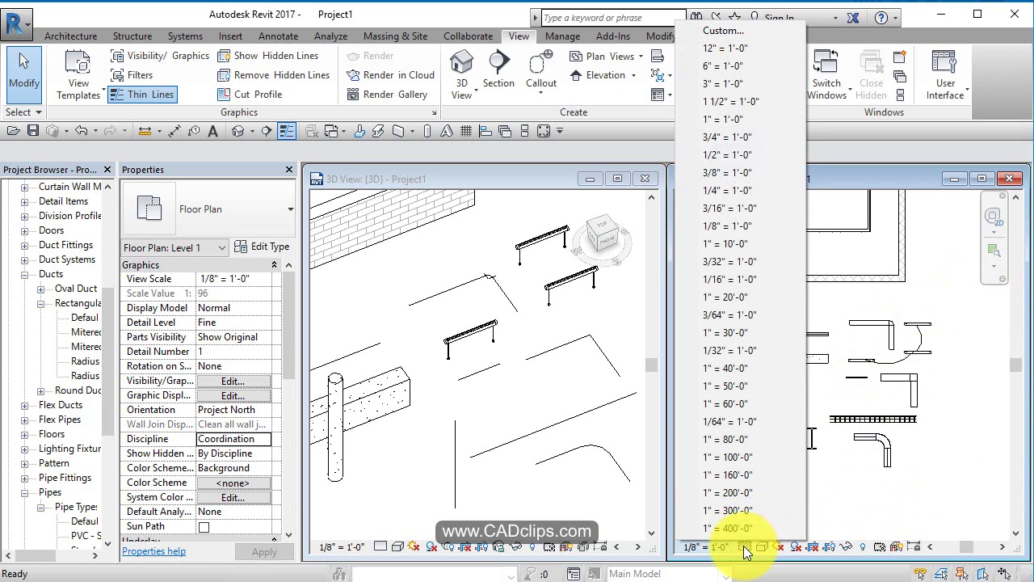
pyautogui.click(745, 547)
pyautogui.click(764, 497)
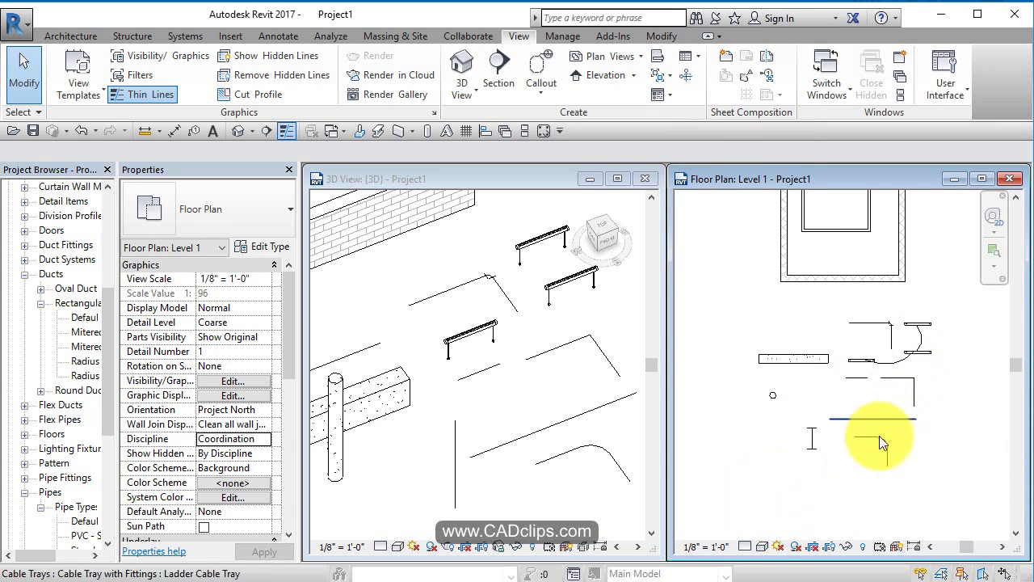
pyautogui.scroll(2, 887, 454)
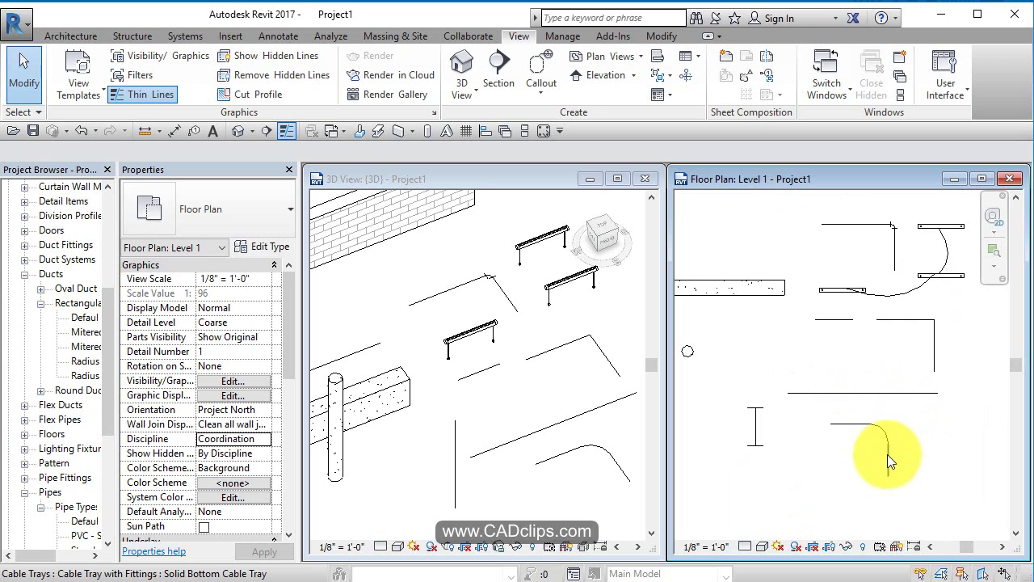
pyautogui.scroll(1, 874, 431)
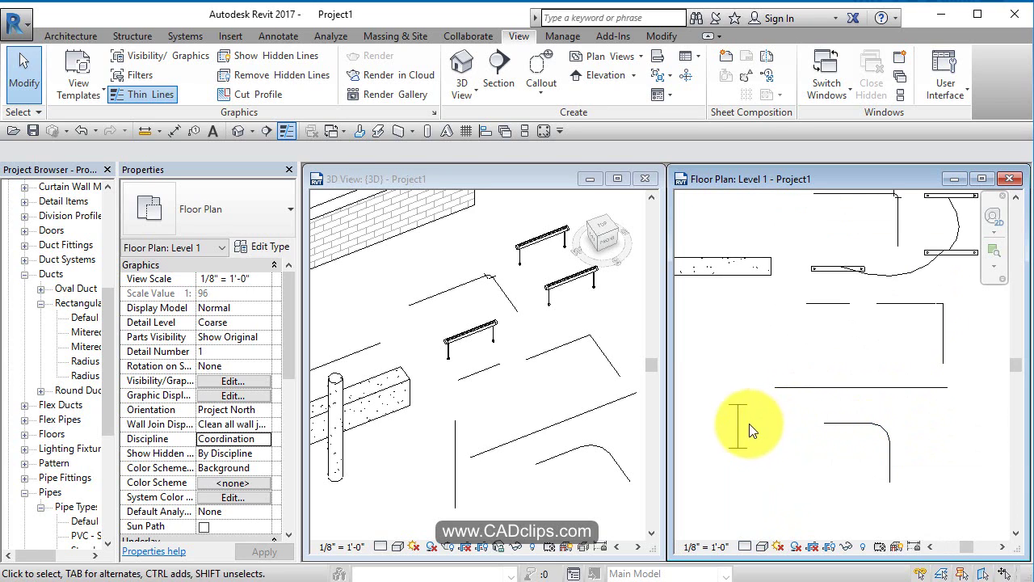
pyautogui.scroll(-3, 737, 428)
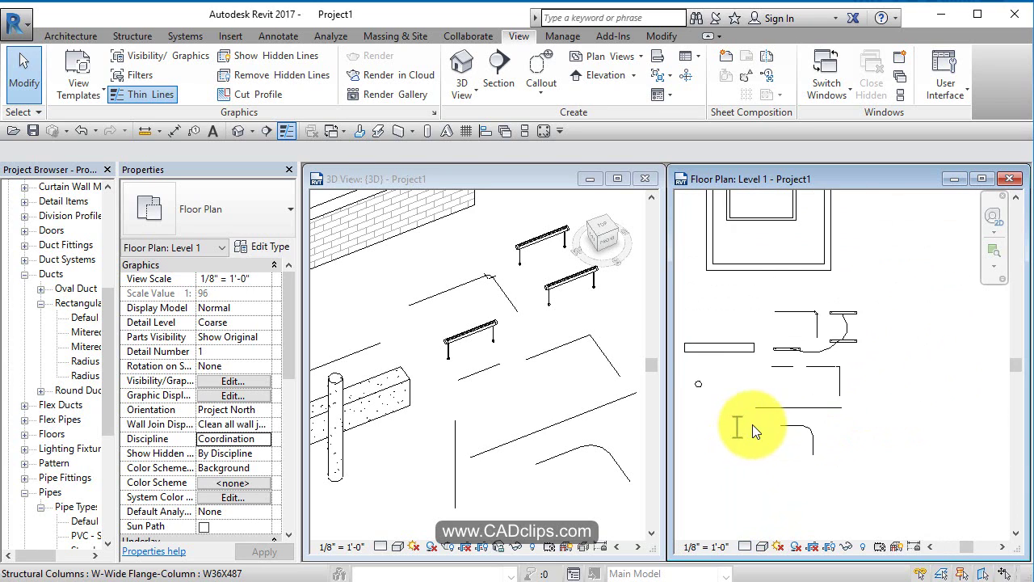
pyautogui.moveTo(753, 425); pyautogui.dragTo(826, 473, button='middle')
pyautogui.scroll(-1, 814, 464)
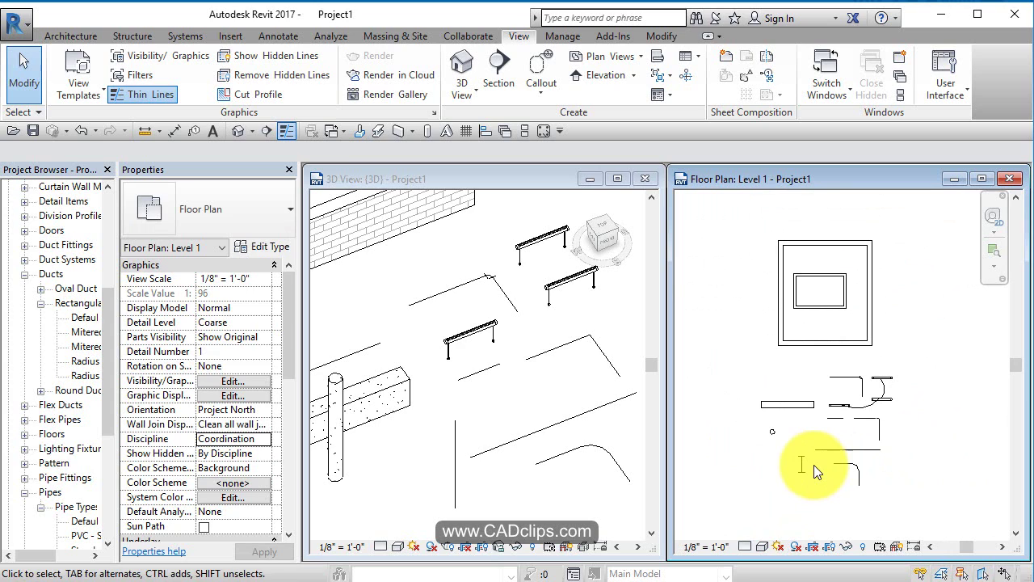
# Return the Level 1 plan to Fine detail and make the 3D view active.
pyautogui.click(745, 547)
pyautogui.click(764, 529)
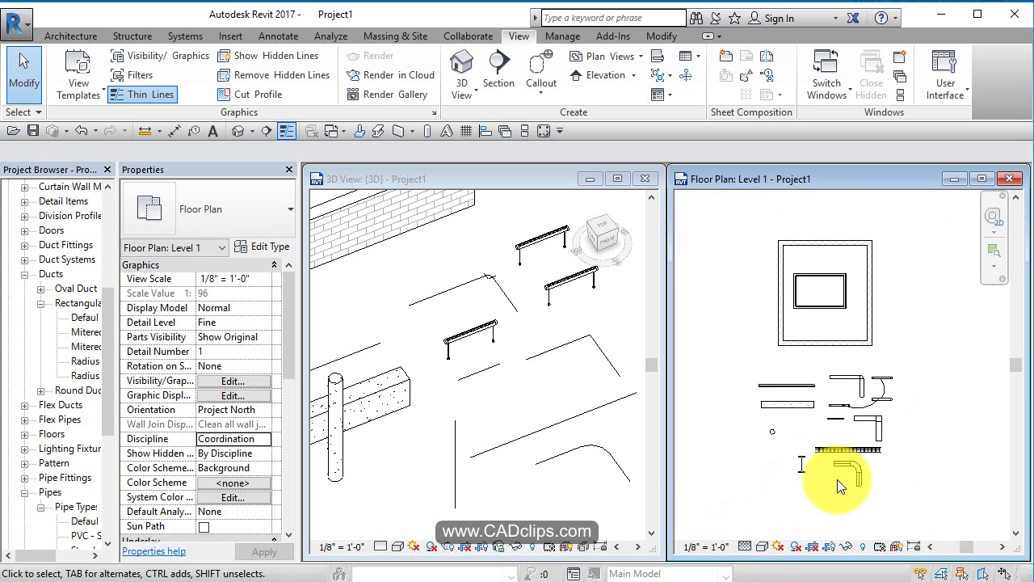
pyautogui.click(570, 426)
# Show the 3D view at Fine detail with the Shaded visual style, enlarged in view.
pyautogui.click(383, 547)
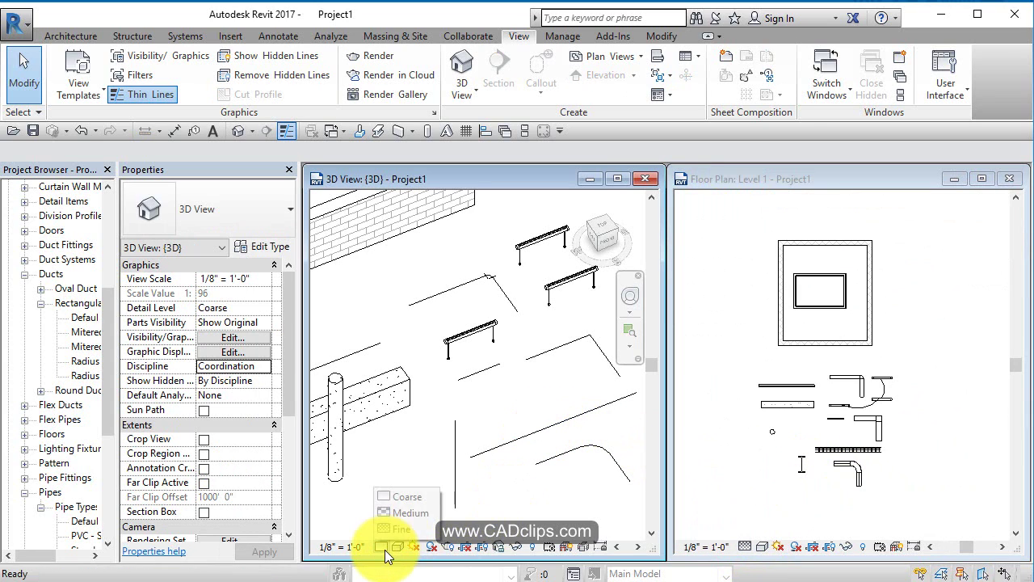
pyautogui.click(402, 529)
pyautogui.moveTo(452, 420); pyautogui.dragTo(394, 547, button='middle')
pyautogui.click(397, 547)
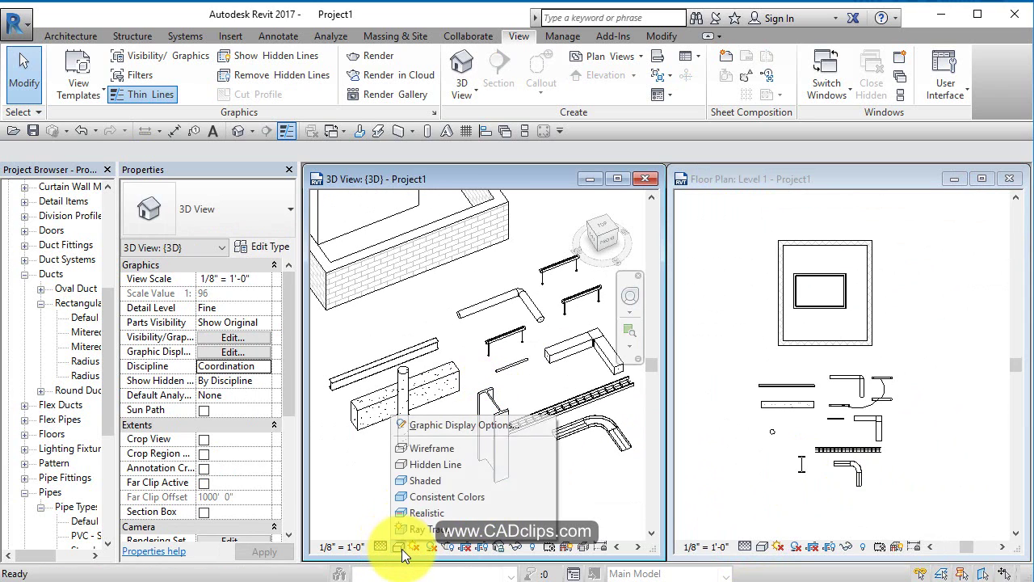
pyautogui.click(422, 480)
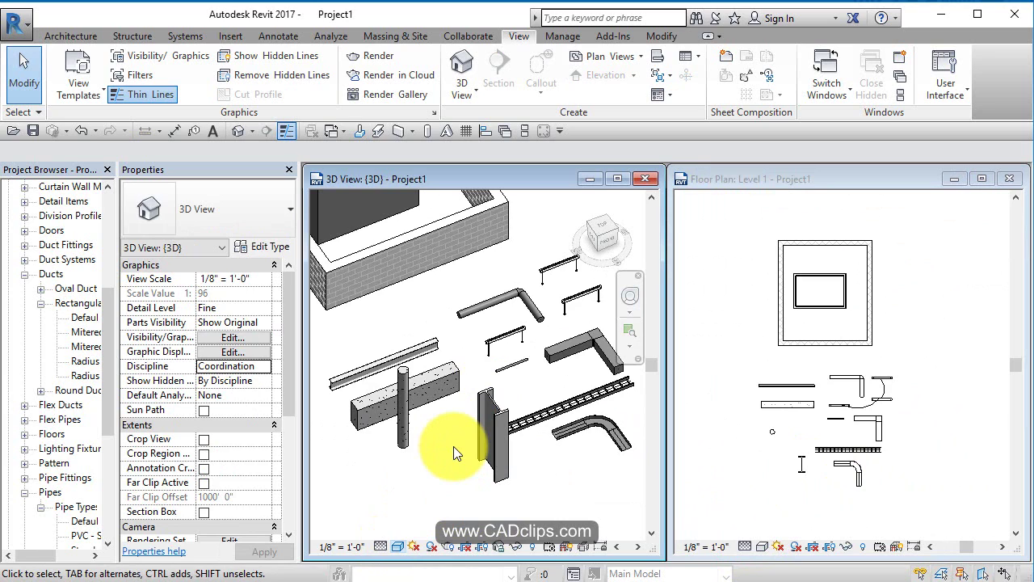
# Try Coarse detail on the 3D view, then settle on Medium detail with Hidden Line style.
pyautogui.click(381, 547)
pyautogui.click(396, 496)
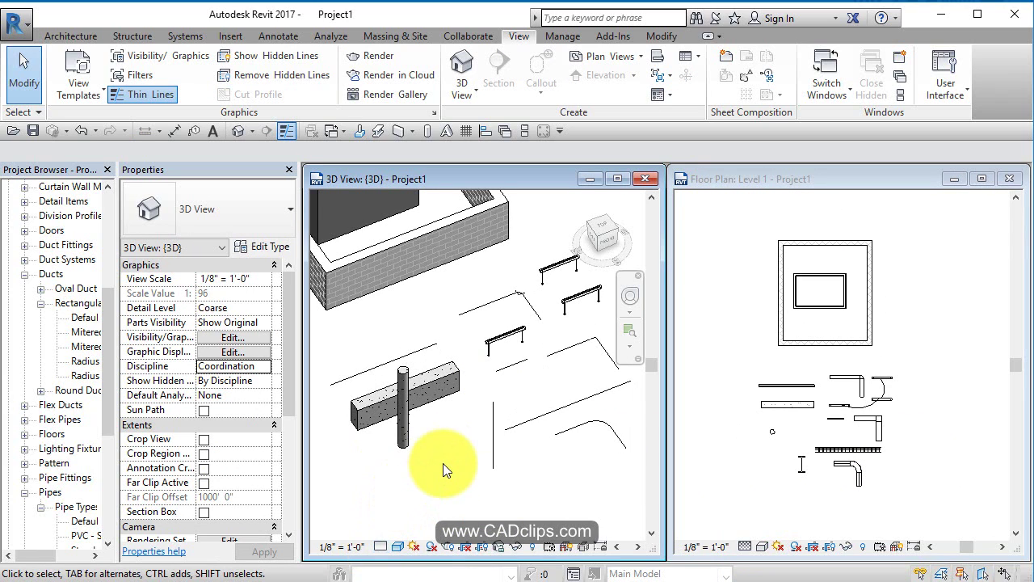
pyautogui.click(381, 547)
pyautogui.click(399, 514)
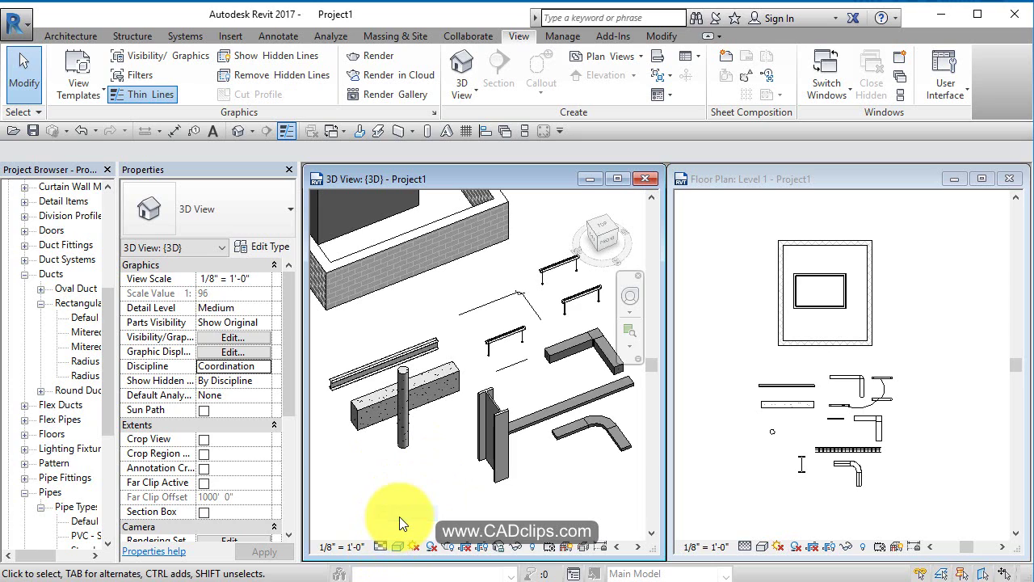
pyautogui.click(398, 547)
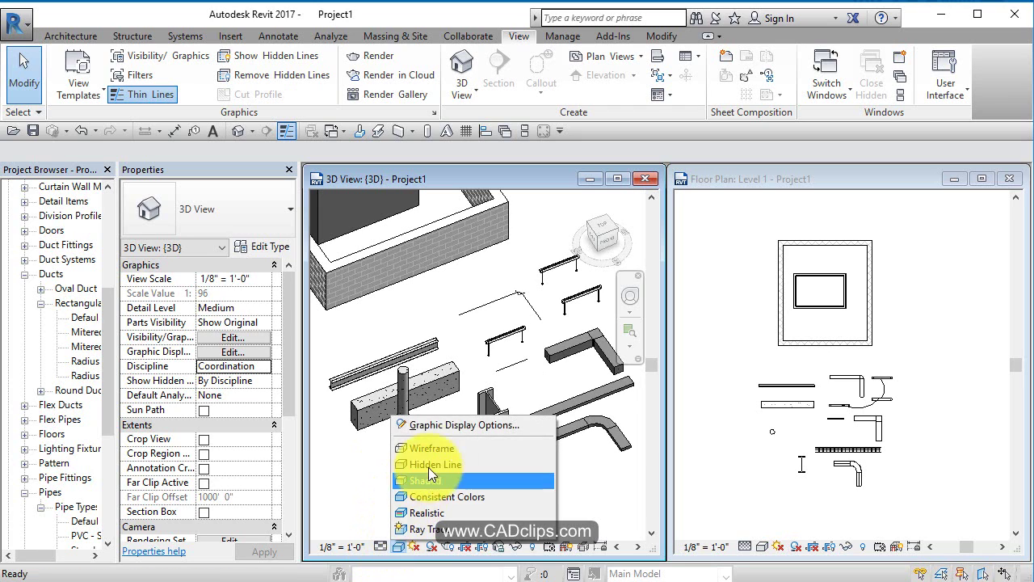
pyautogui.click(434, 466)
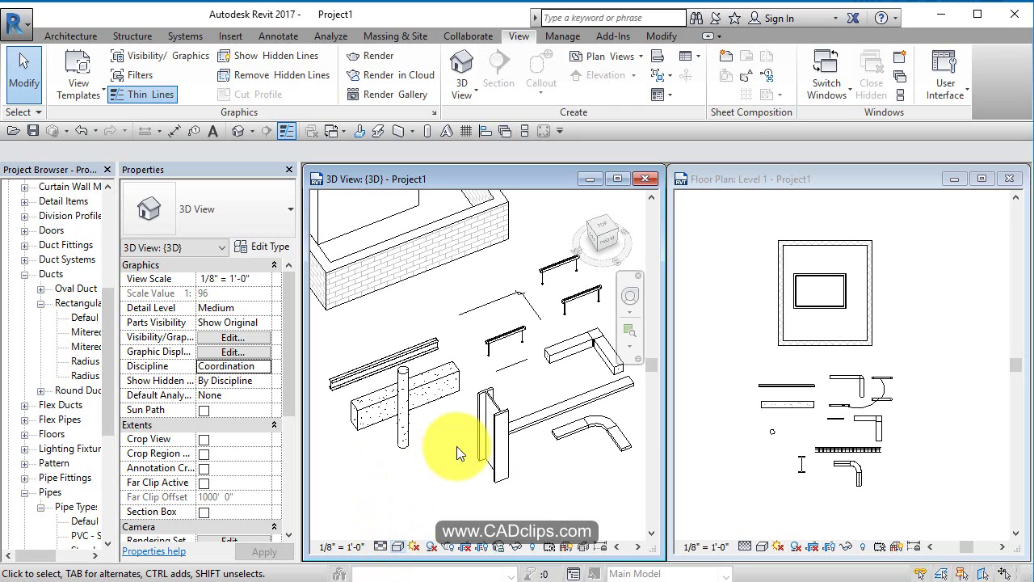
# Zoom into the 3D view and set its Detail Level to Coarse.
pyautogui.scroll(2, 448, 395)
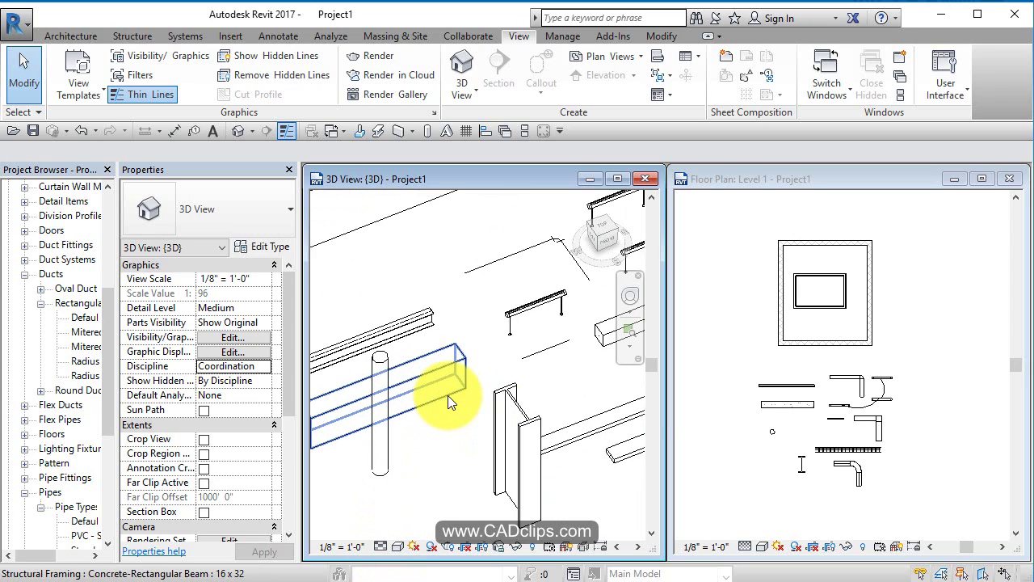
pyautogui.scroll(1, 448, 396)
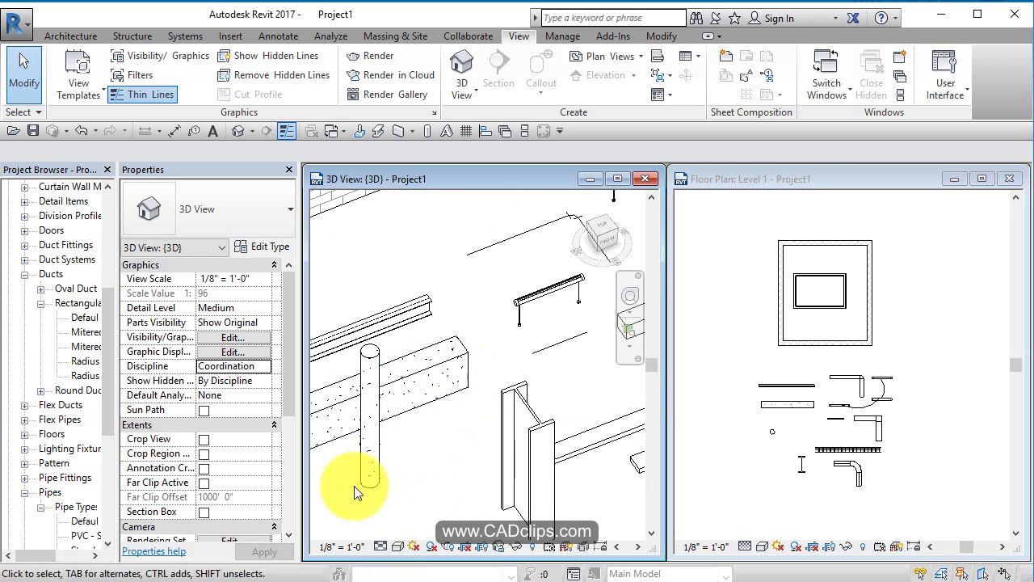
pyautogui.click(381, 546)
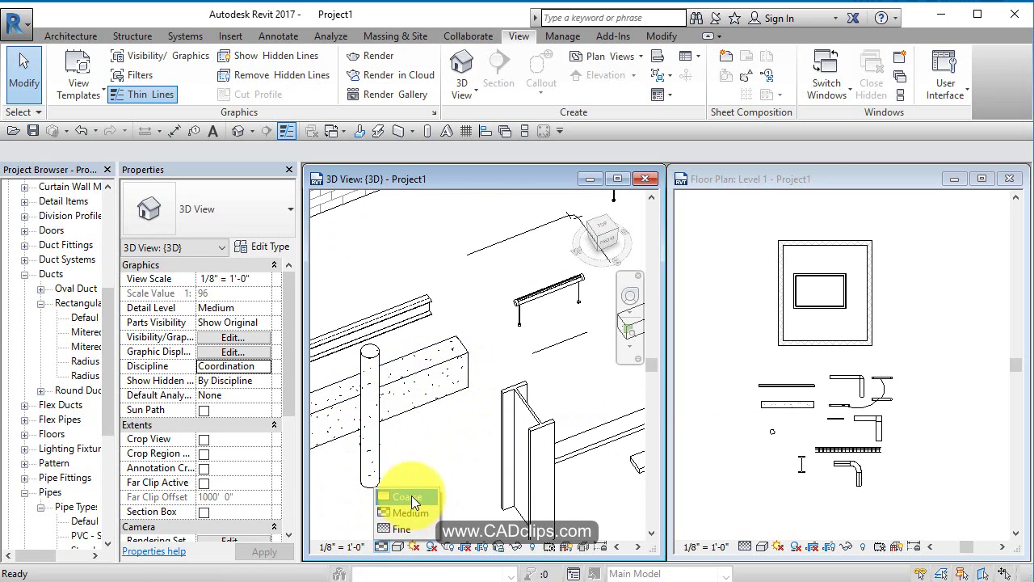
pyautogui.click(412, 497)
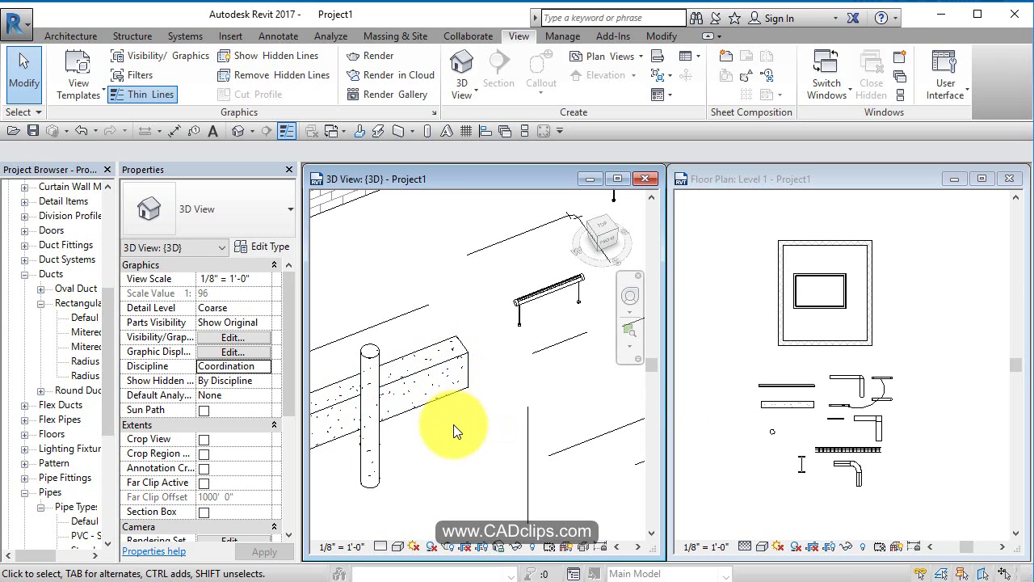
# Keep Coarse, zoom out to the whole 3D model, and reactivate the Level 1 floor plan.
pyautogui.click(381, 547)
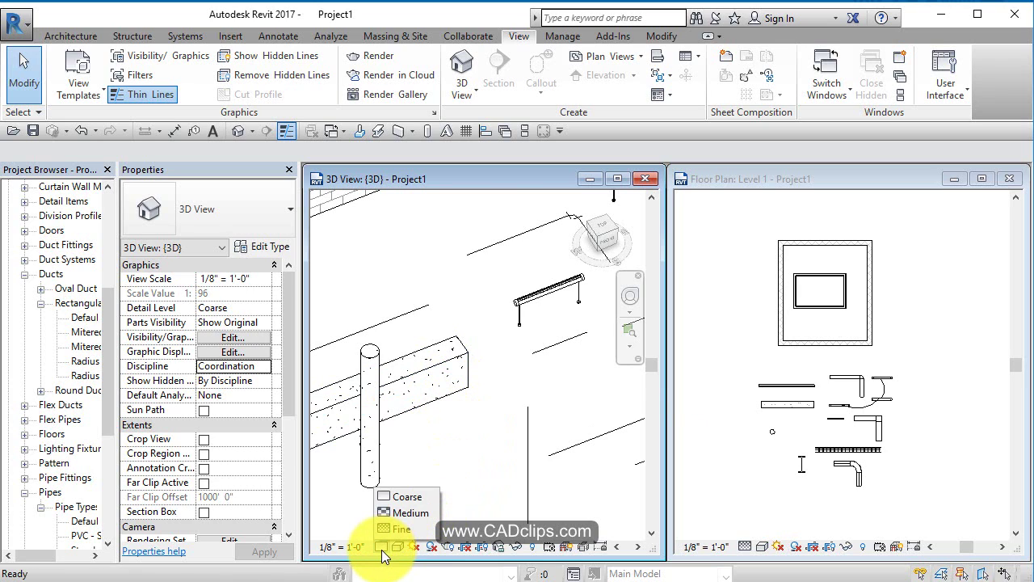
pyautogui.click(420, 468)
pyautogui.scroll(-4, 420, 468)
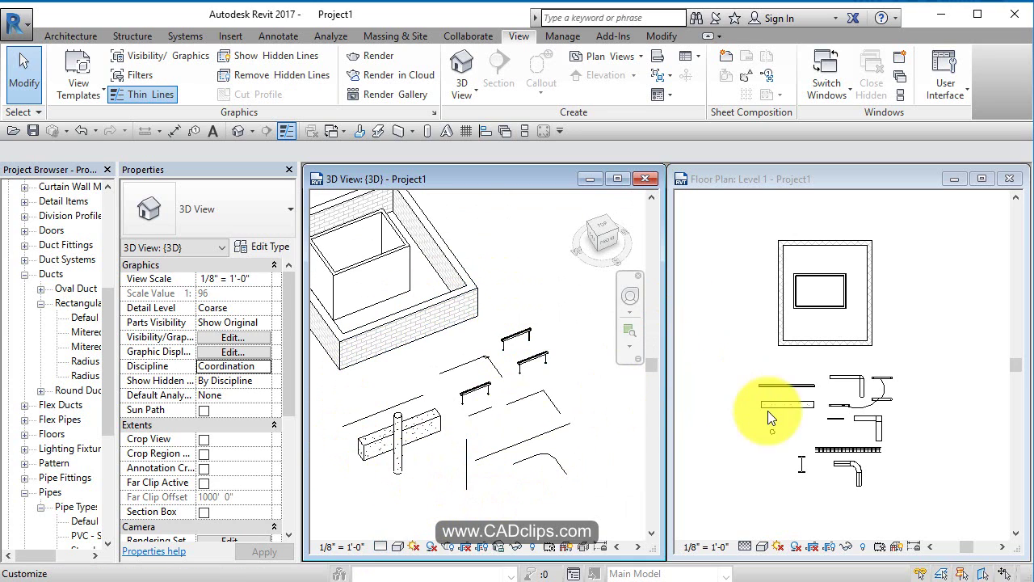
pyautogui.click(937, 296)
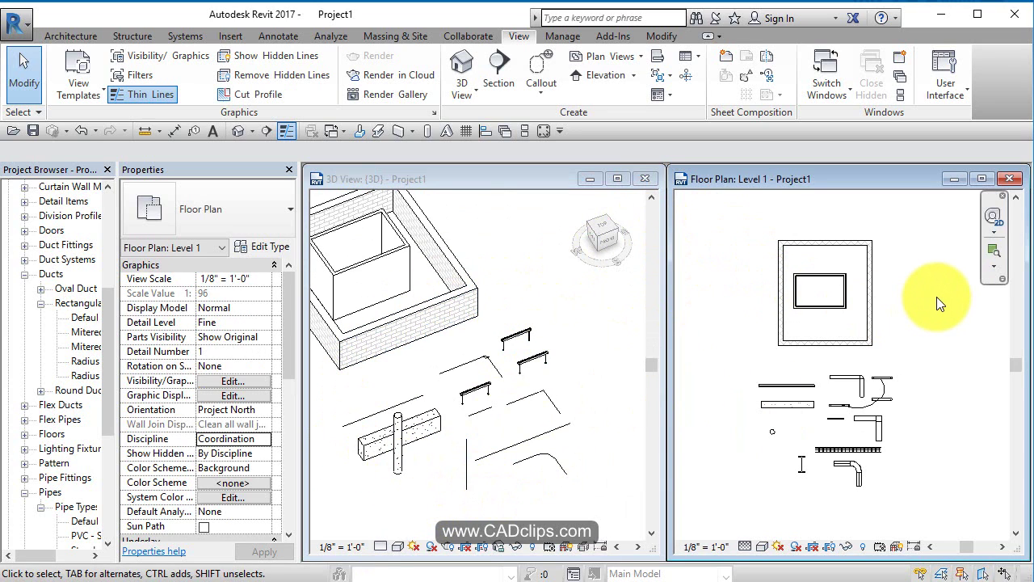